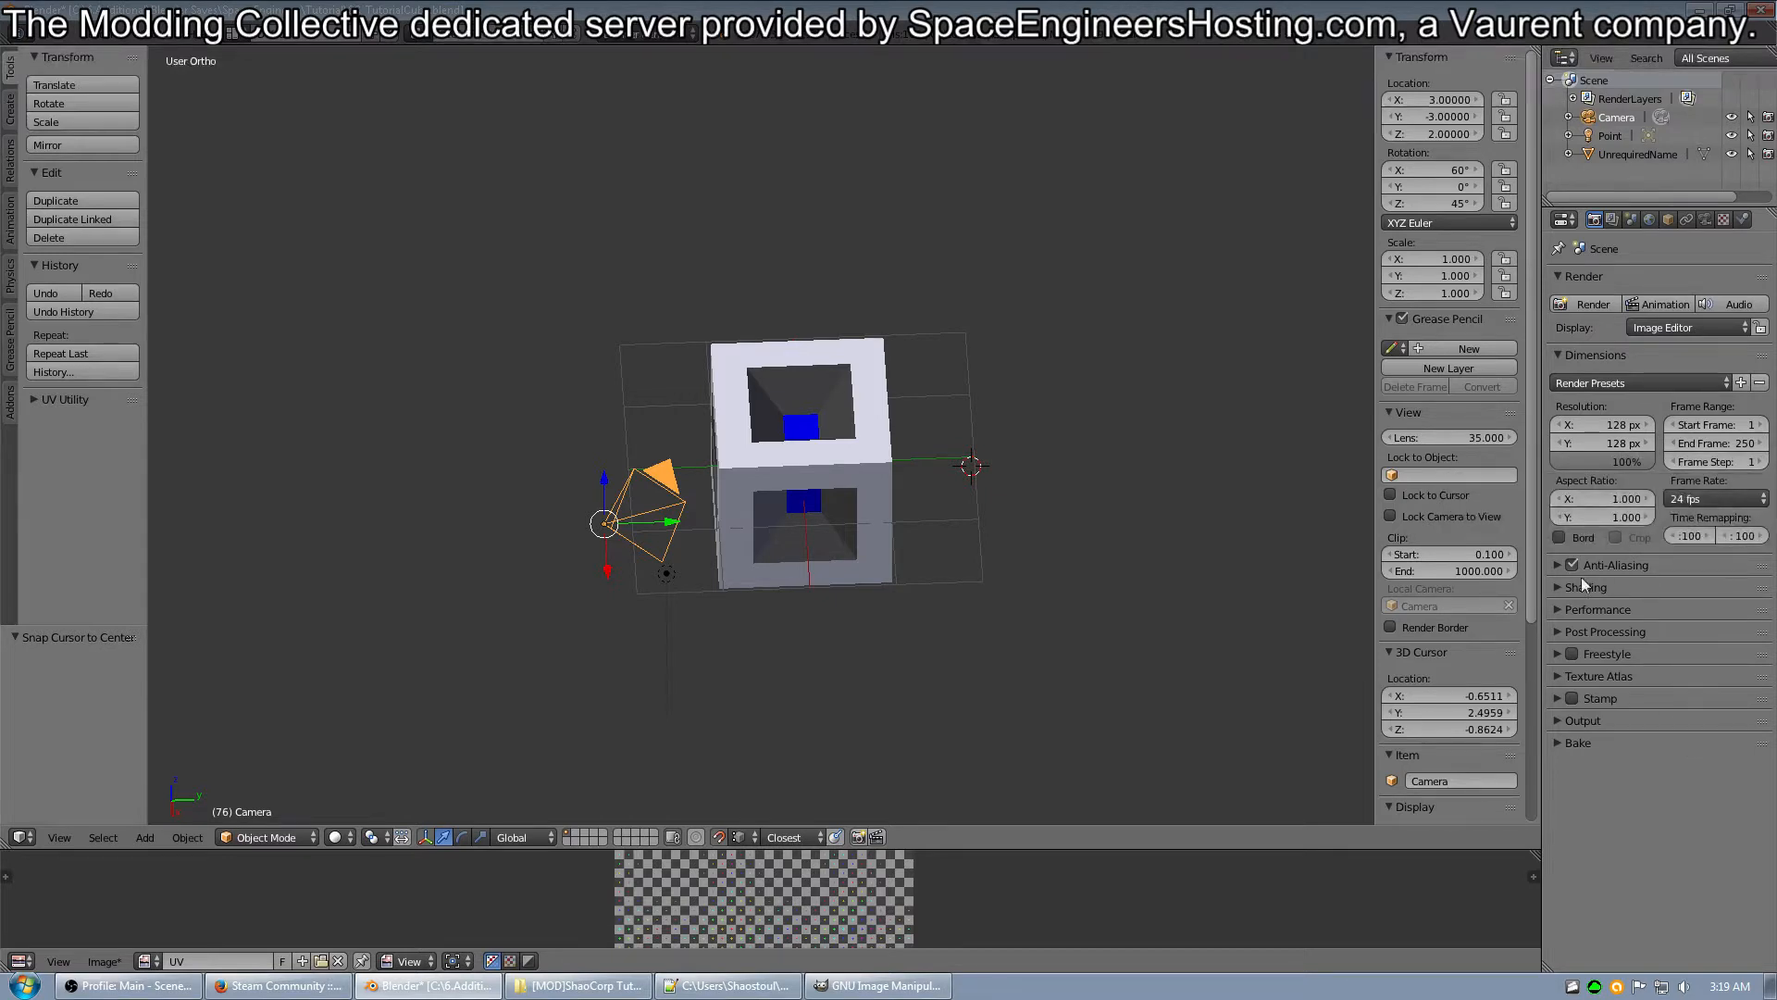
Examine the scene's render settings for anti-aliasing, shading and output.
click(1556, 563)
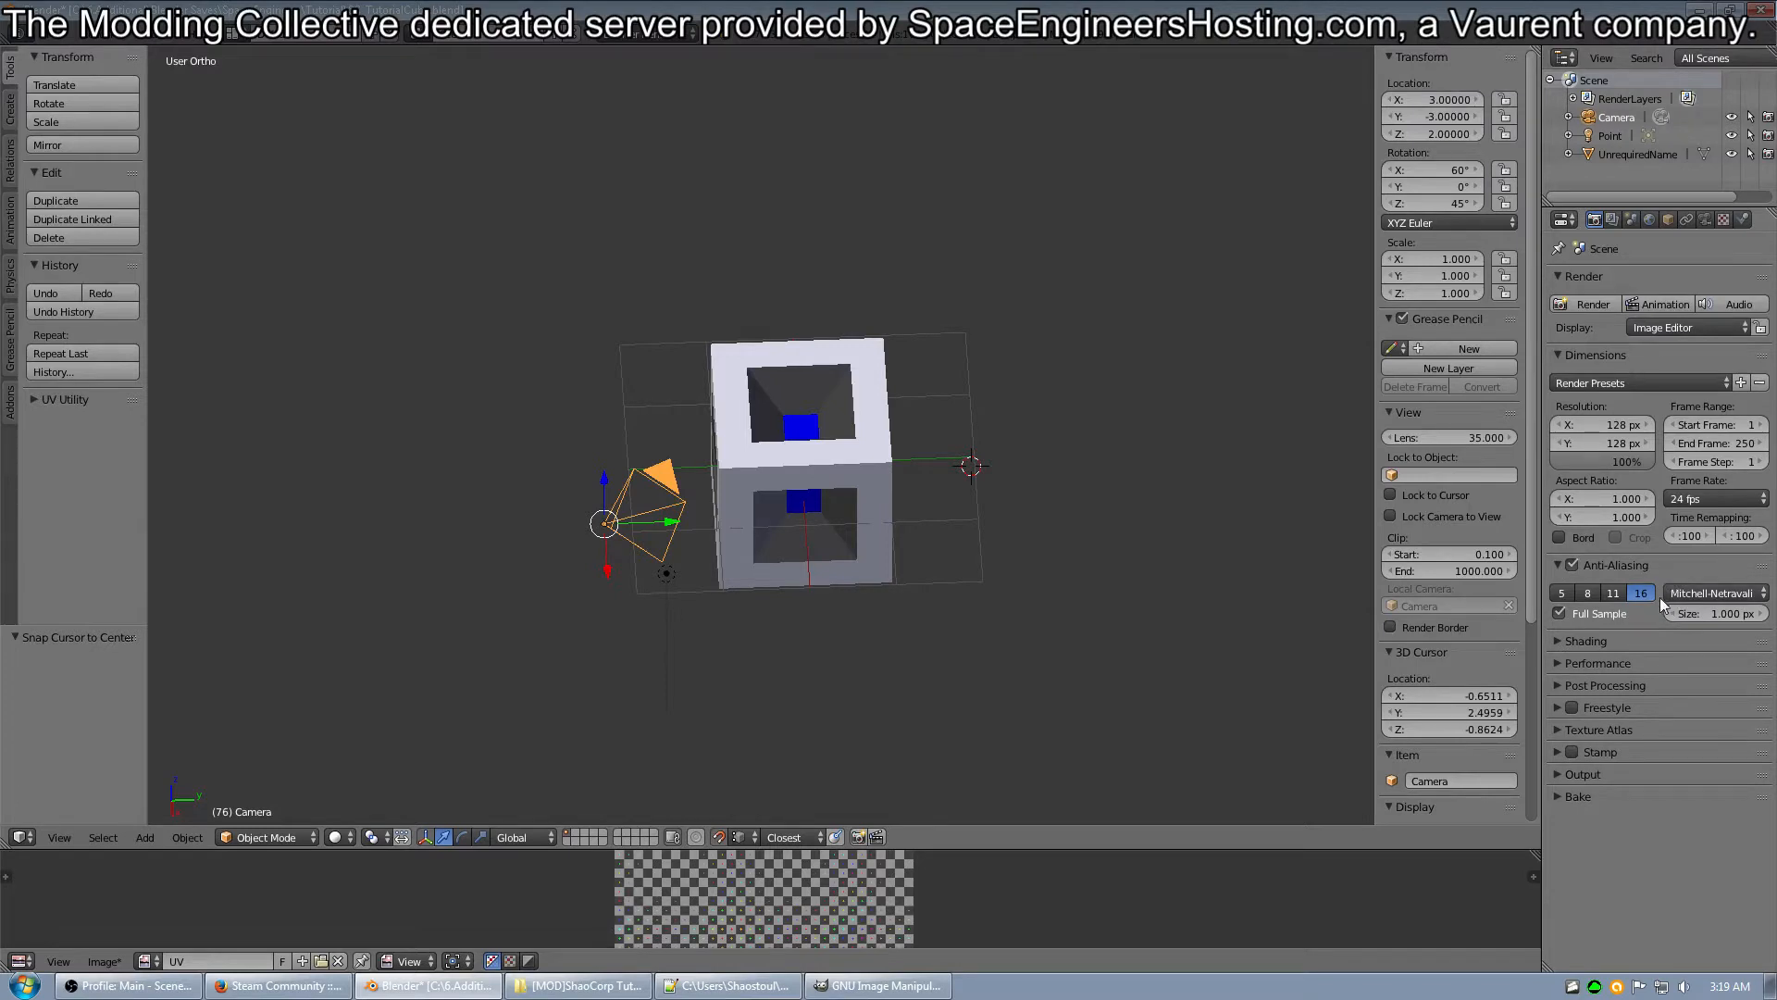
click(1557, 566)
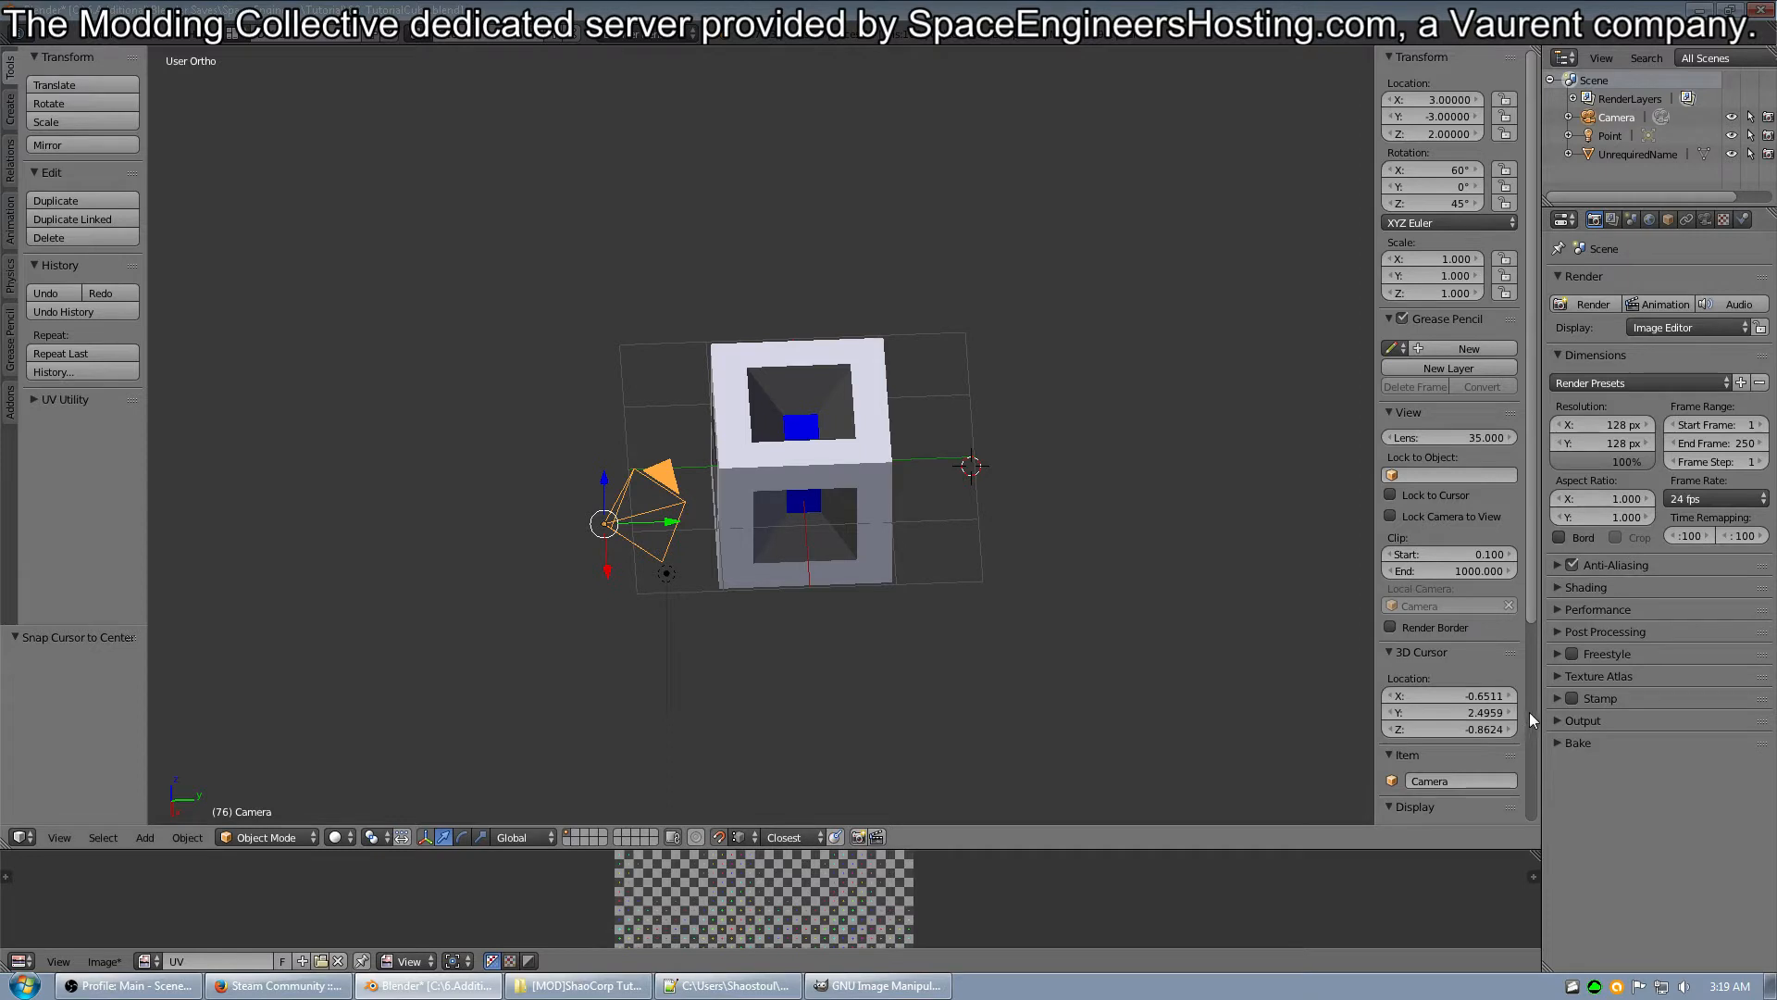
click(1557, 585)
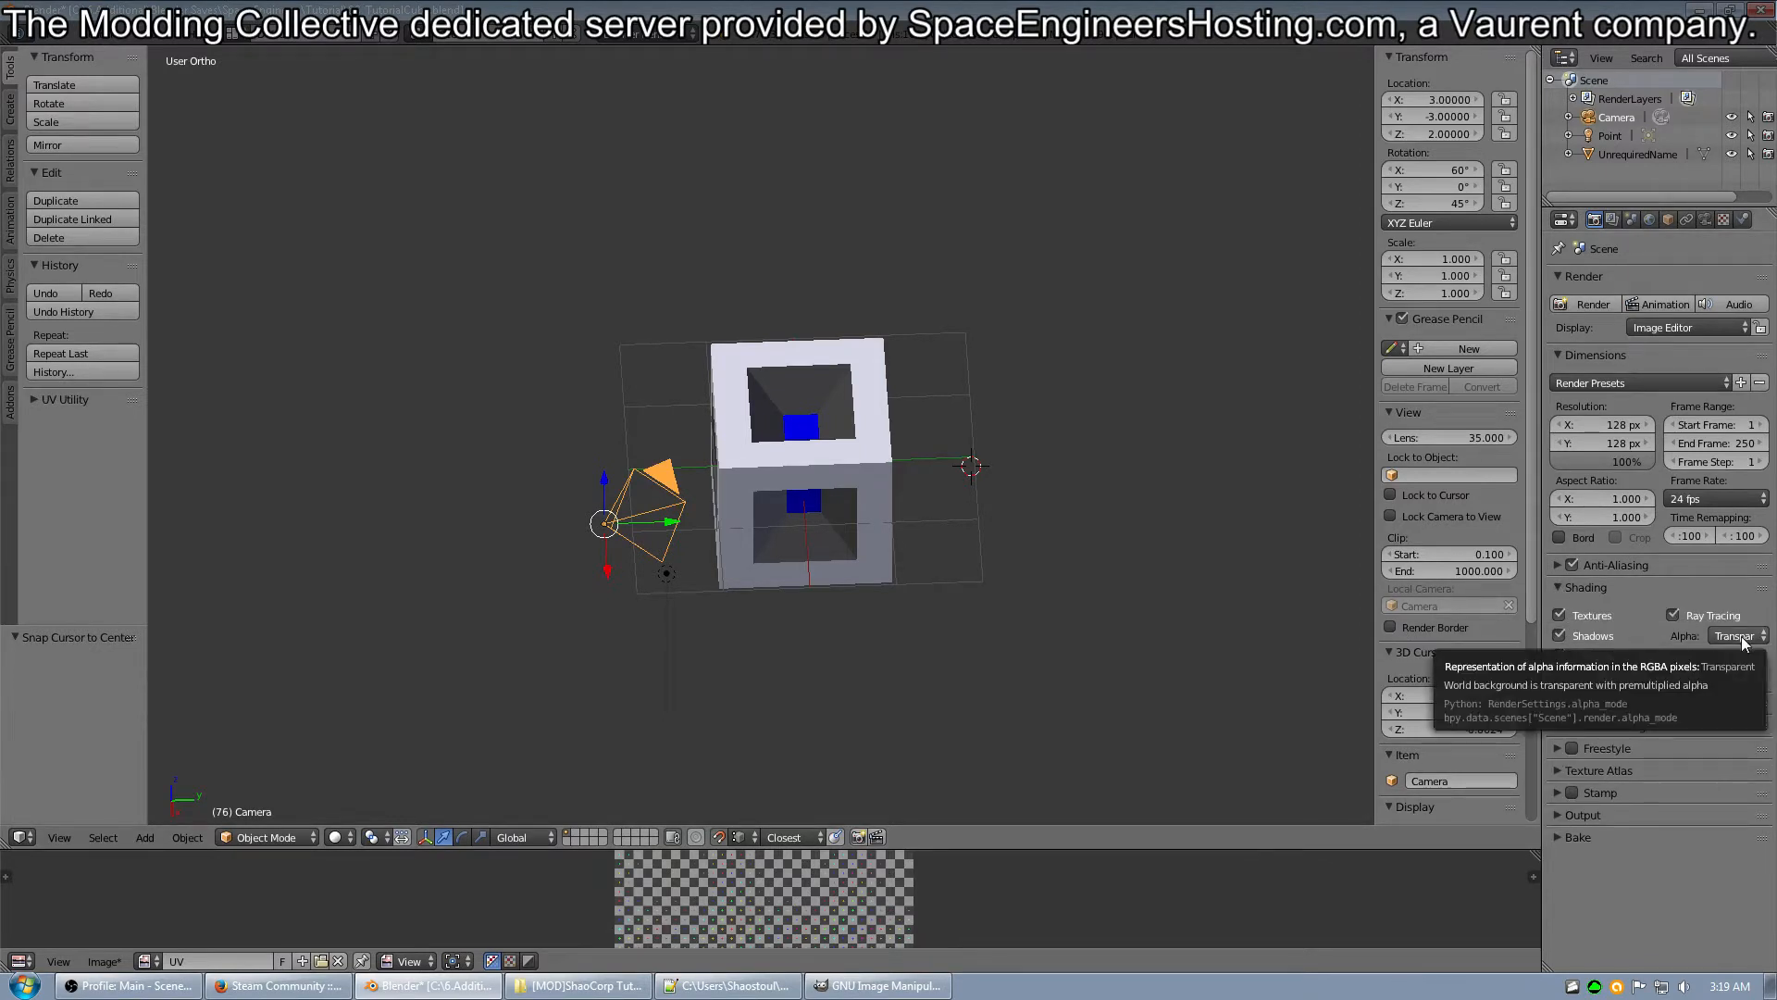
click(1567, 587)
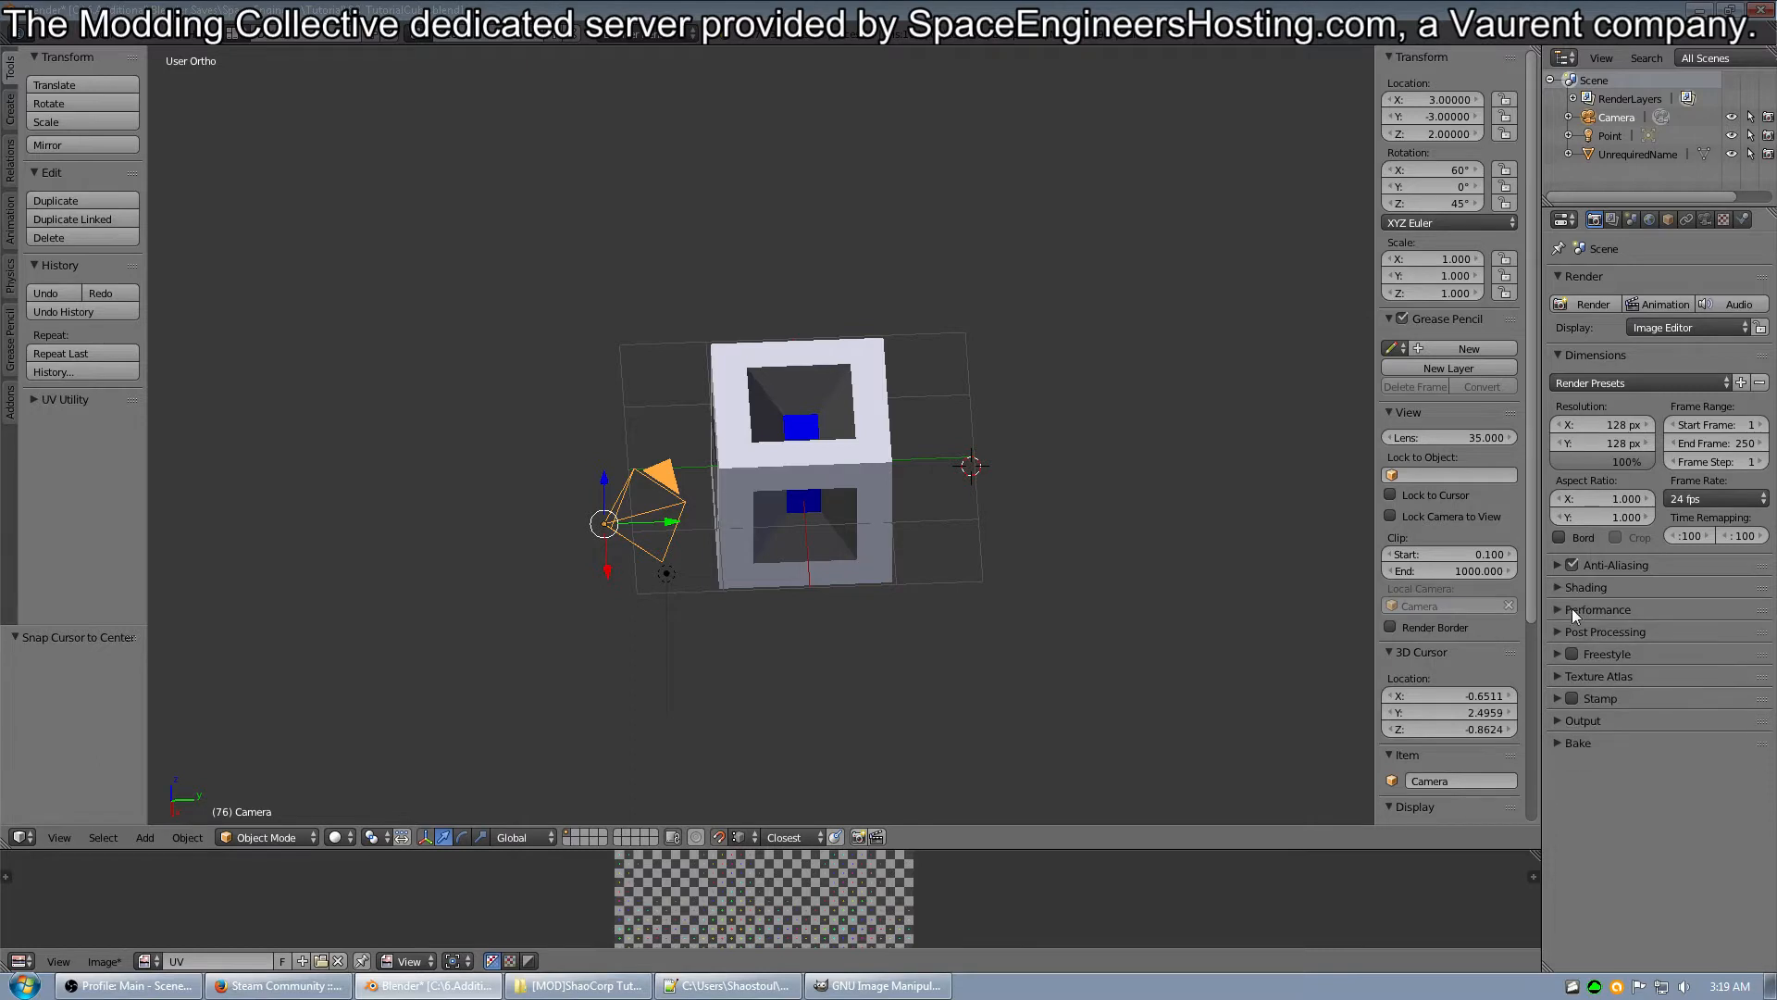
click(1559, 719)
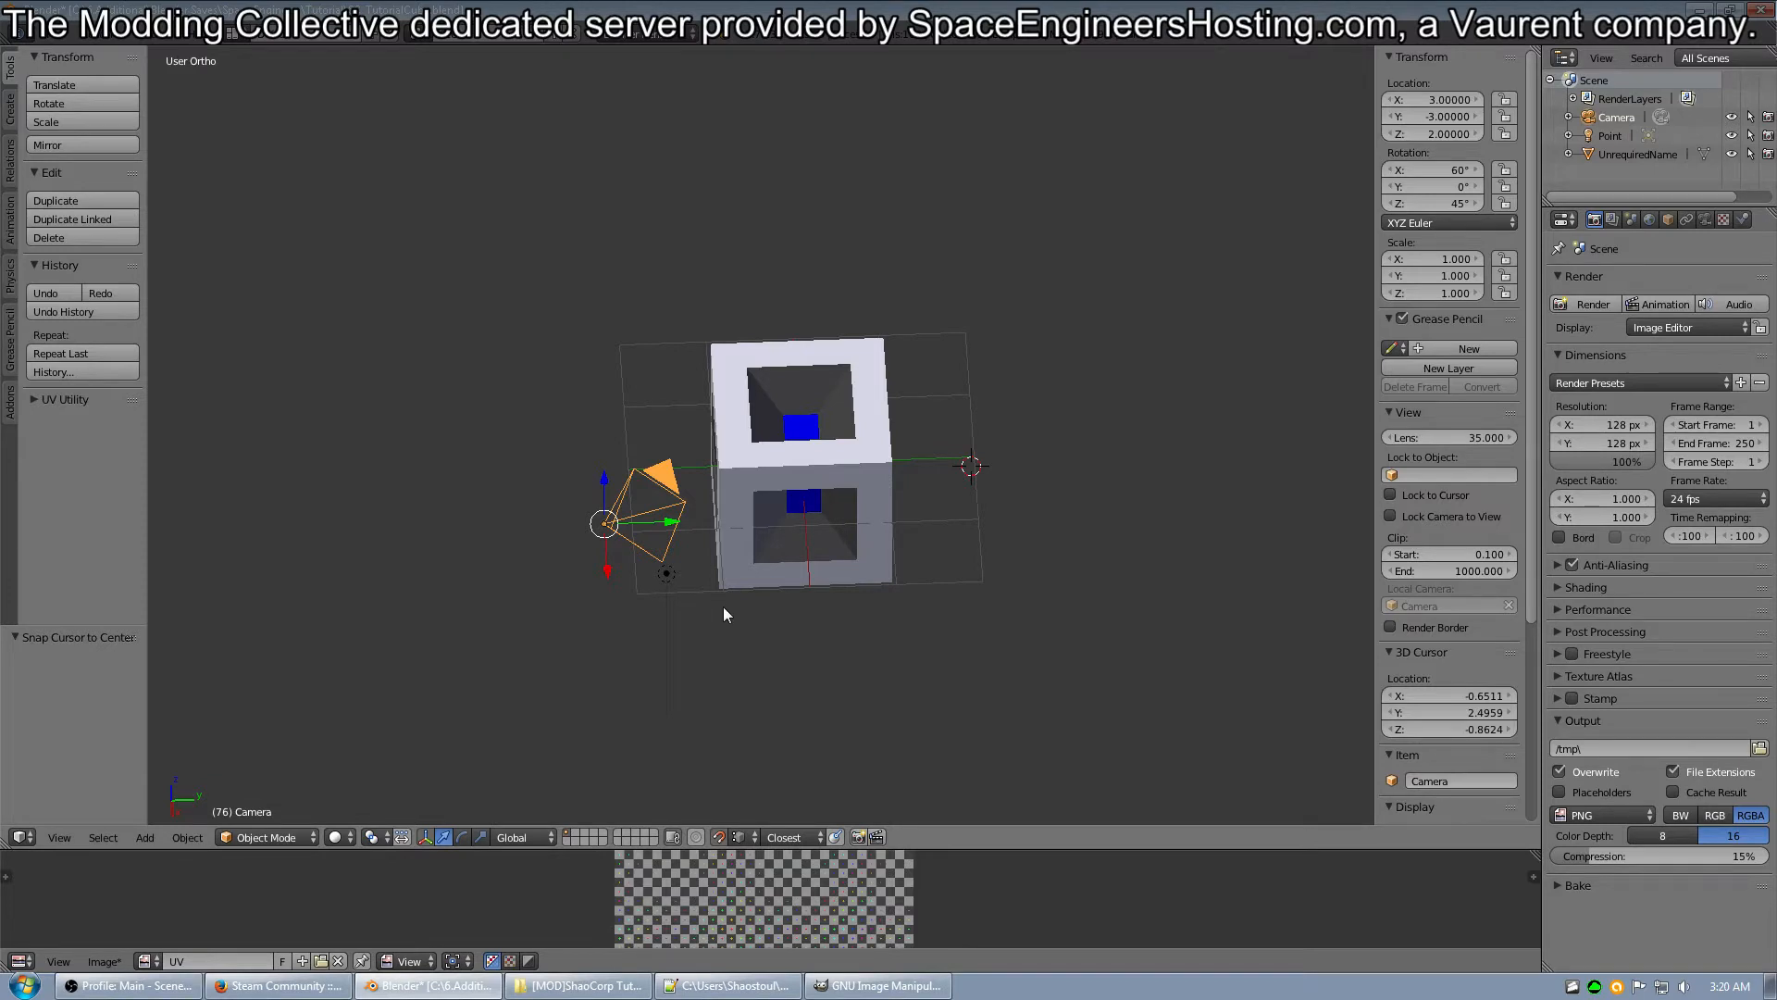
View the cube through the scene camera and render the image.
key(KP_0)
scroll(724, 608, up, 4)
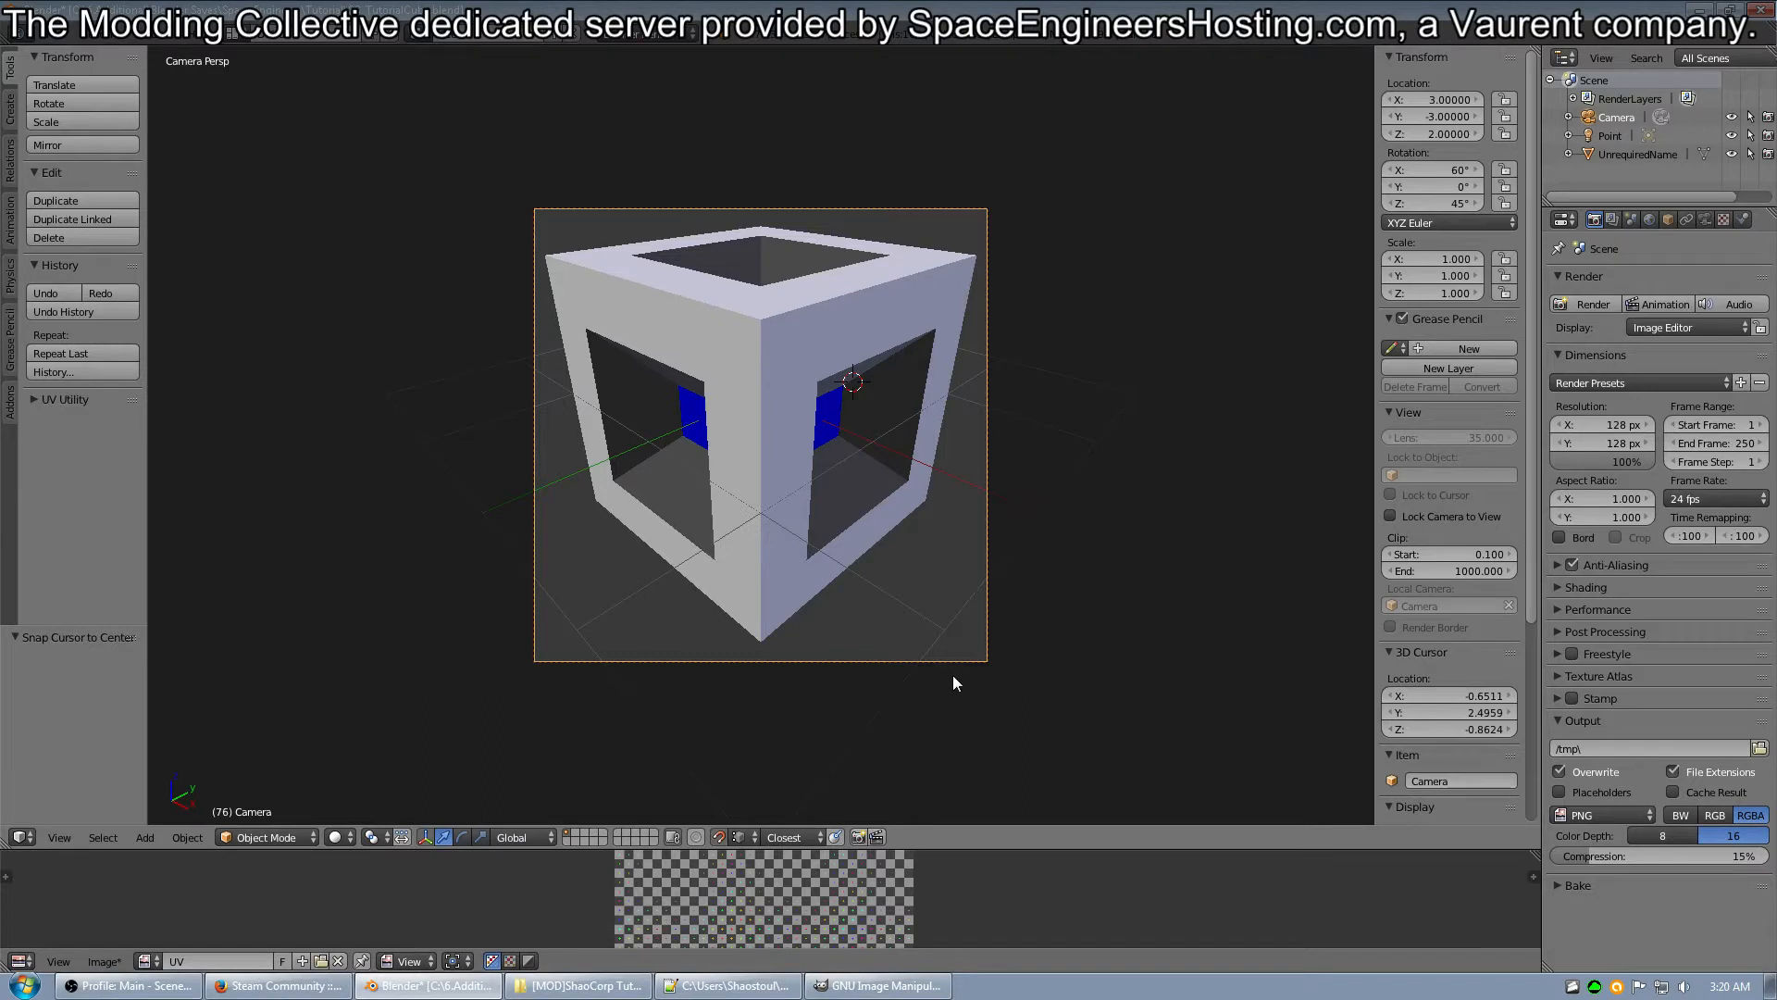
key(F12)
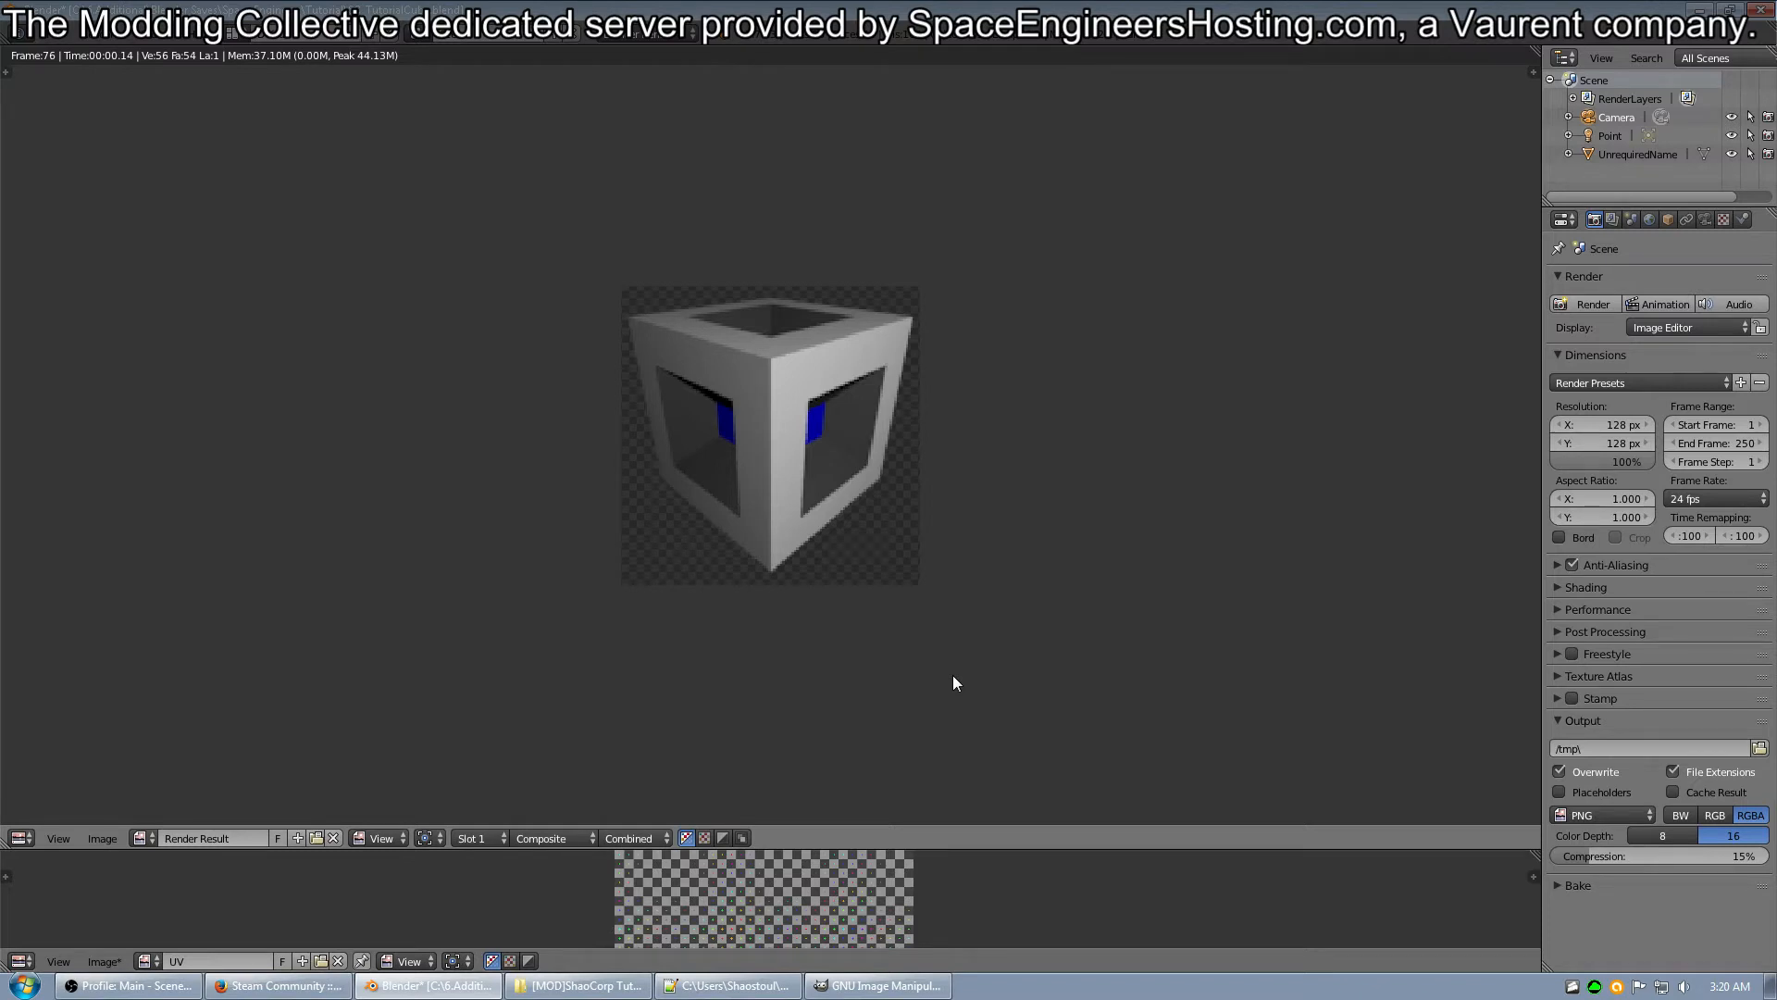
Start saving the render as an image and browse to the [MOD]ShaoCorp Tutorial\Textures\GUI\Icons folder.
click(114, 837)
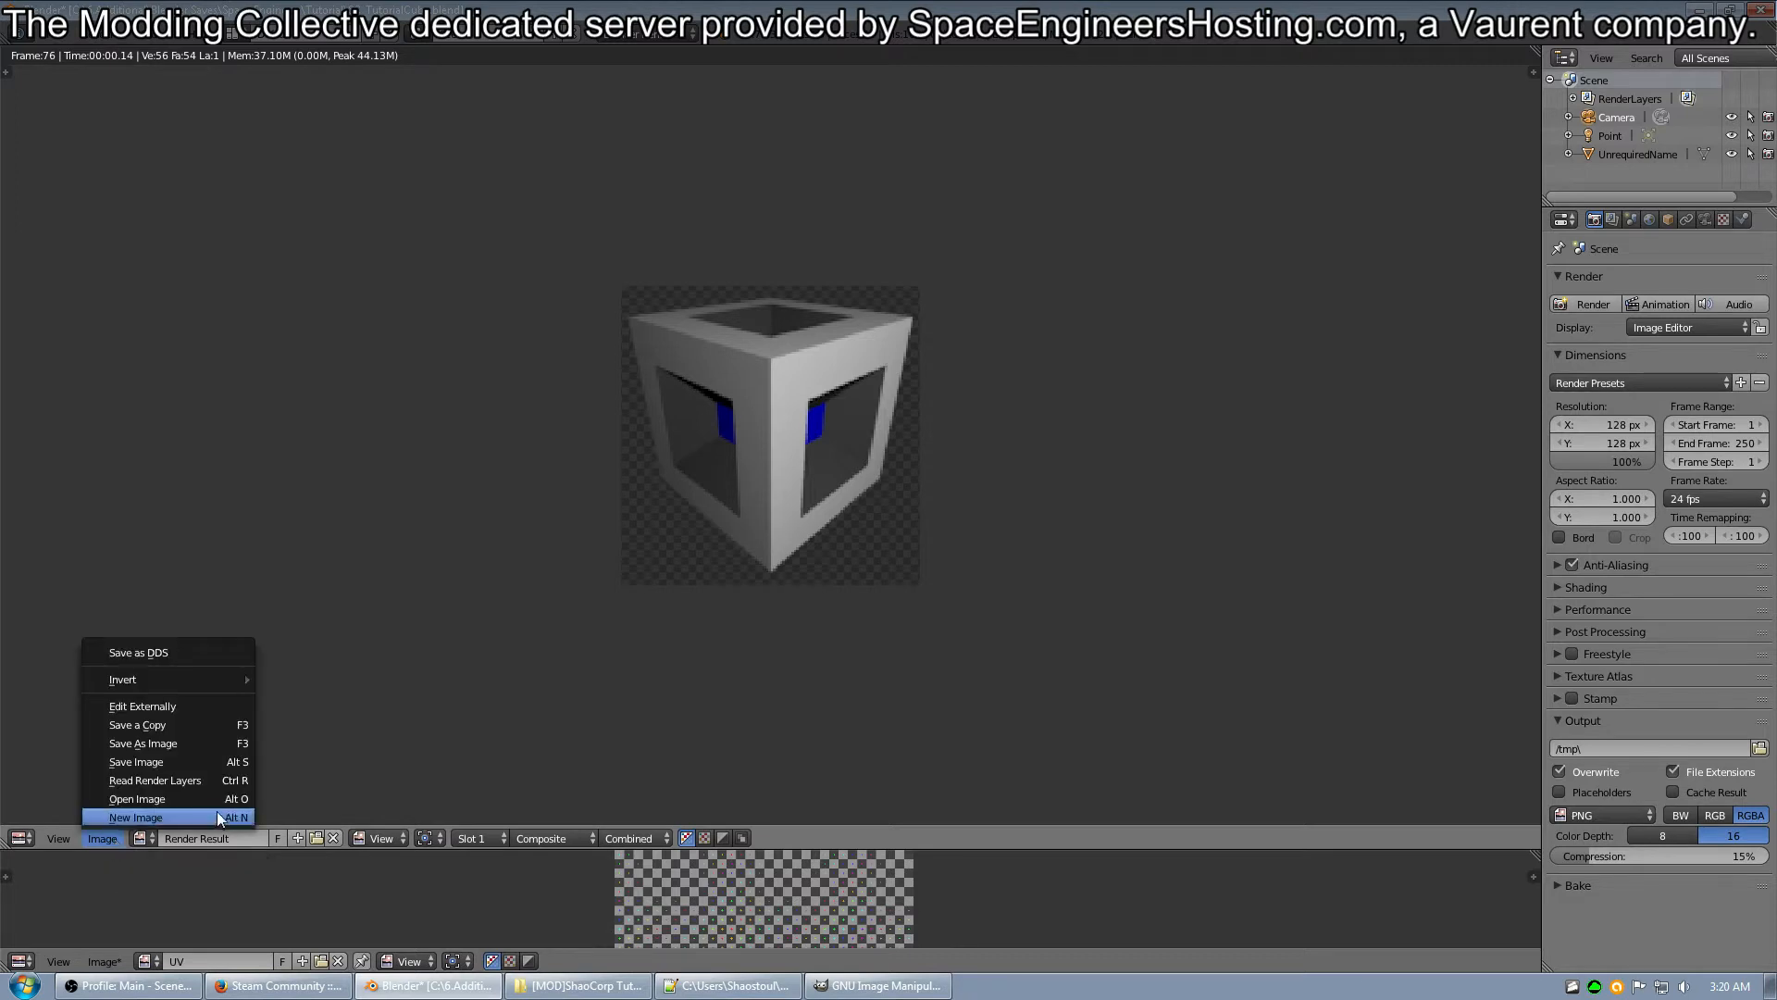
click(158, 748)
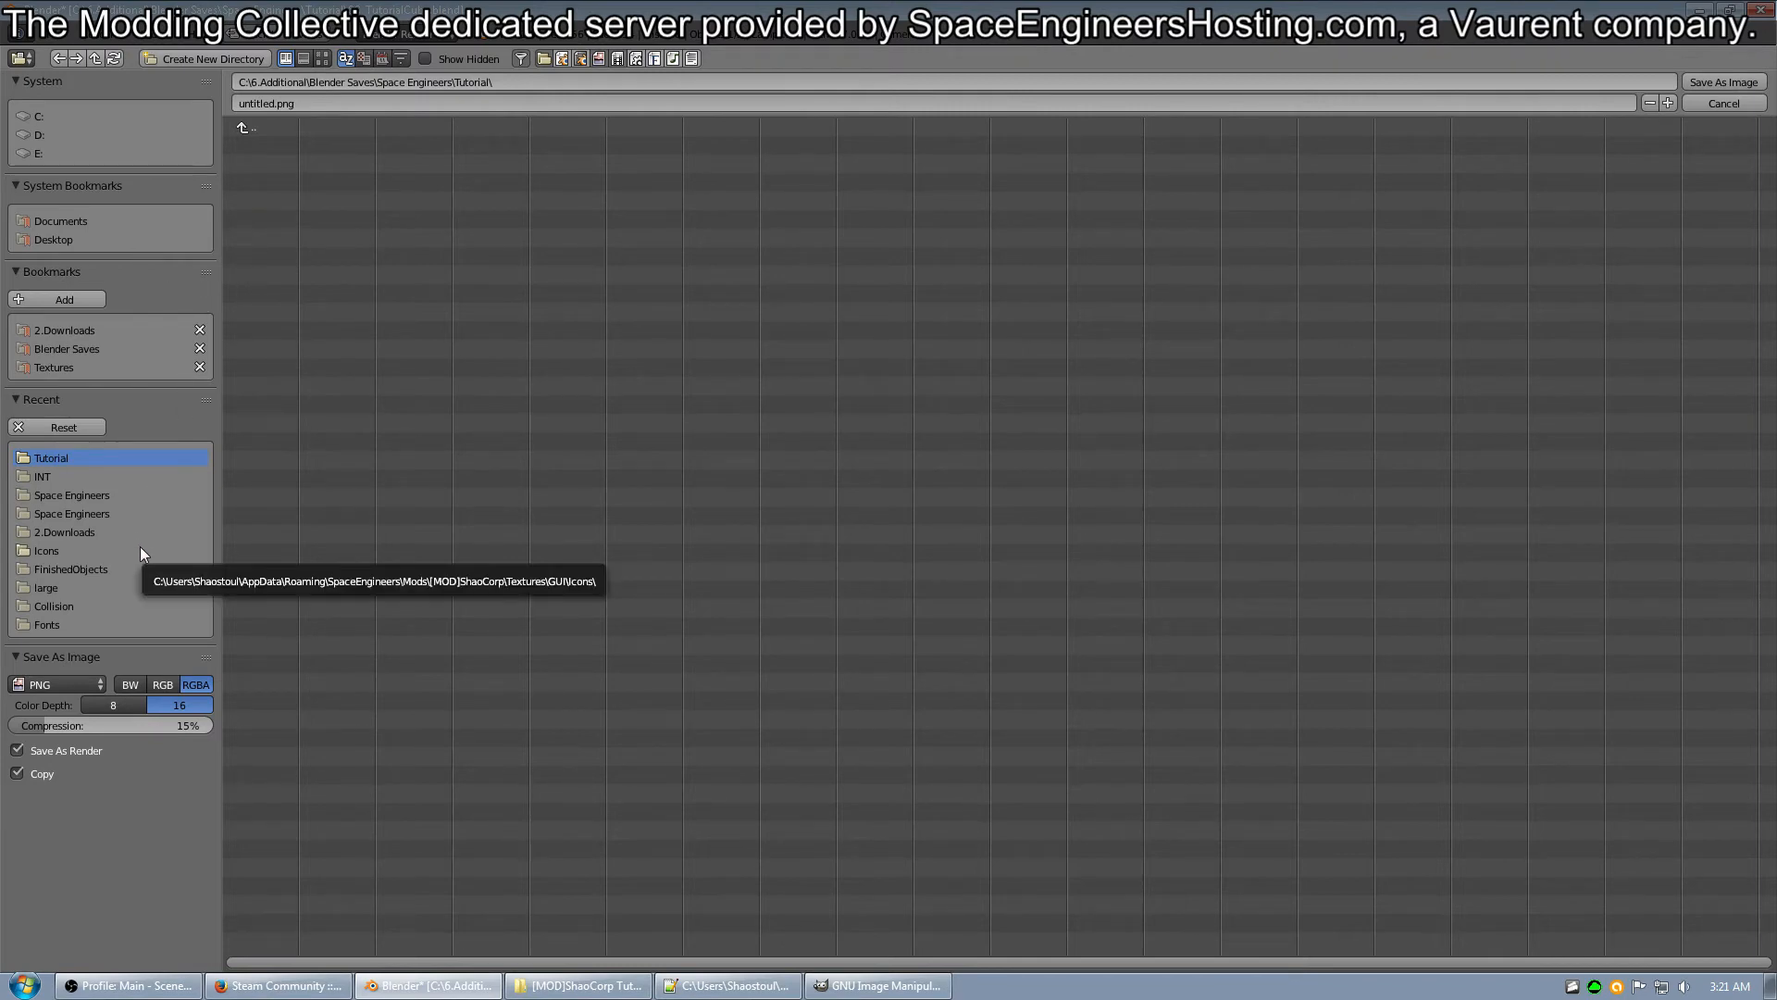
click(69, 368)
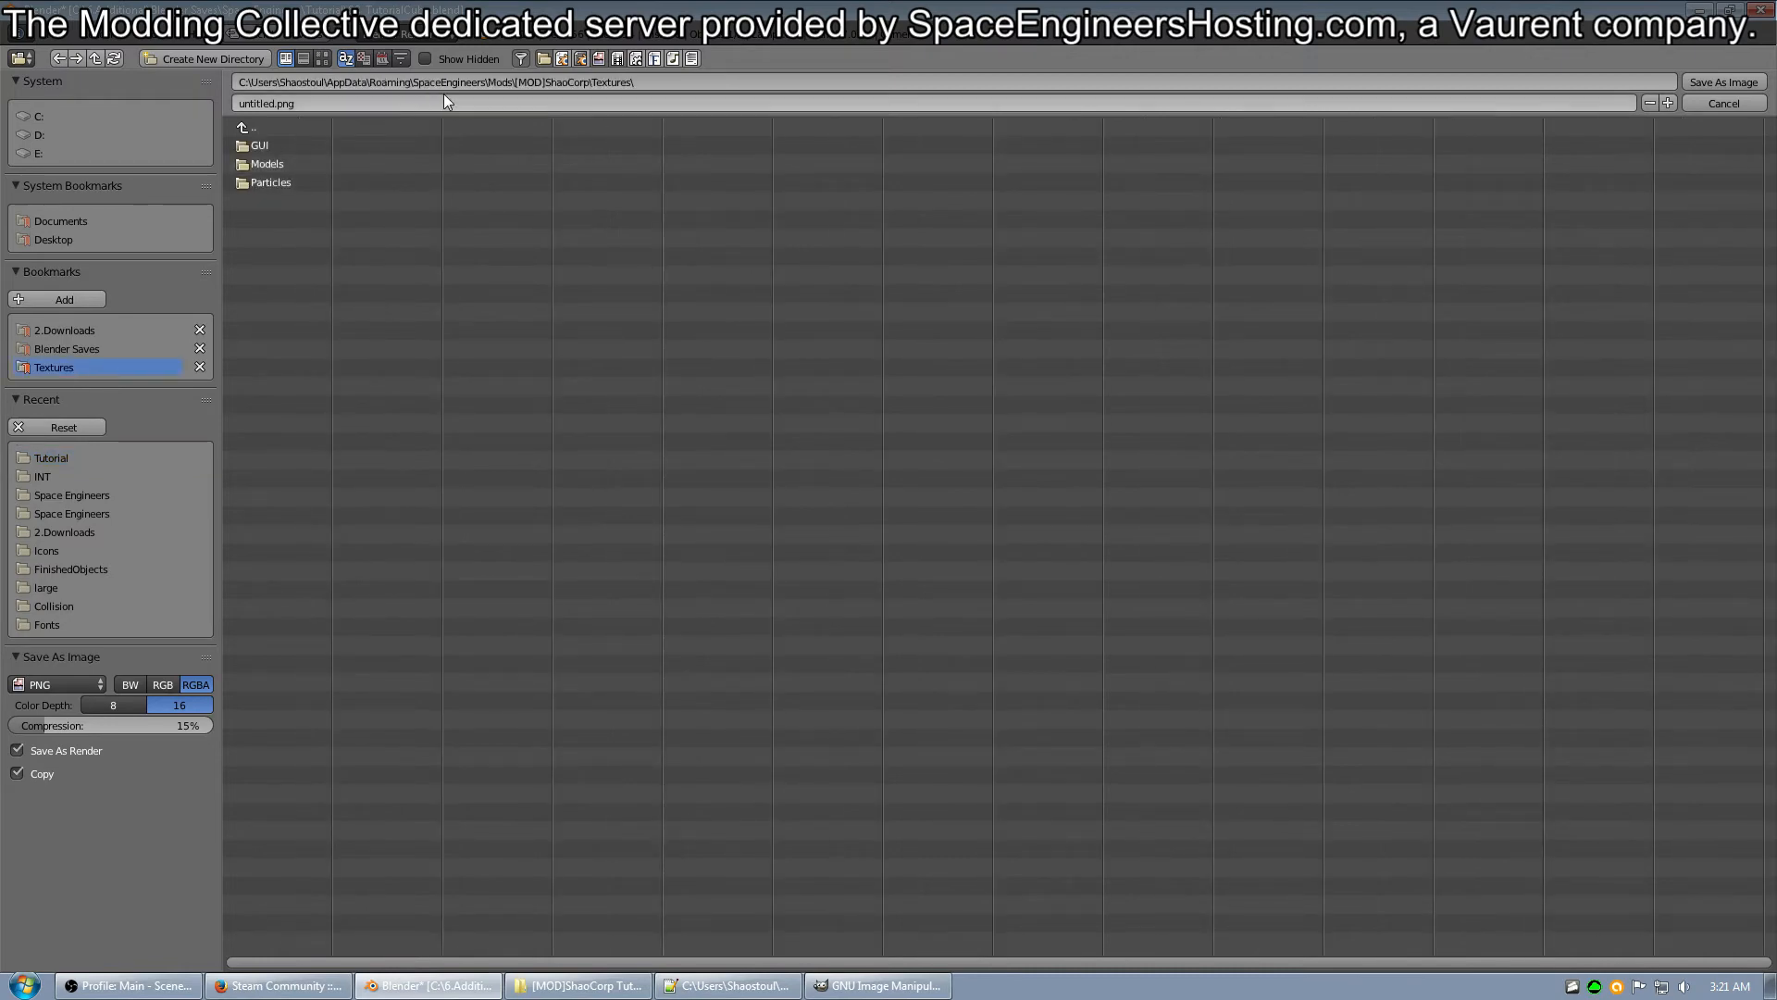
click(241, 125)
click(242, 126)
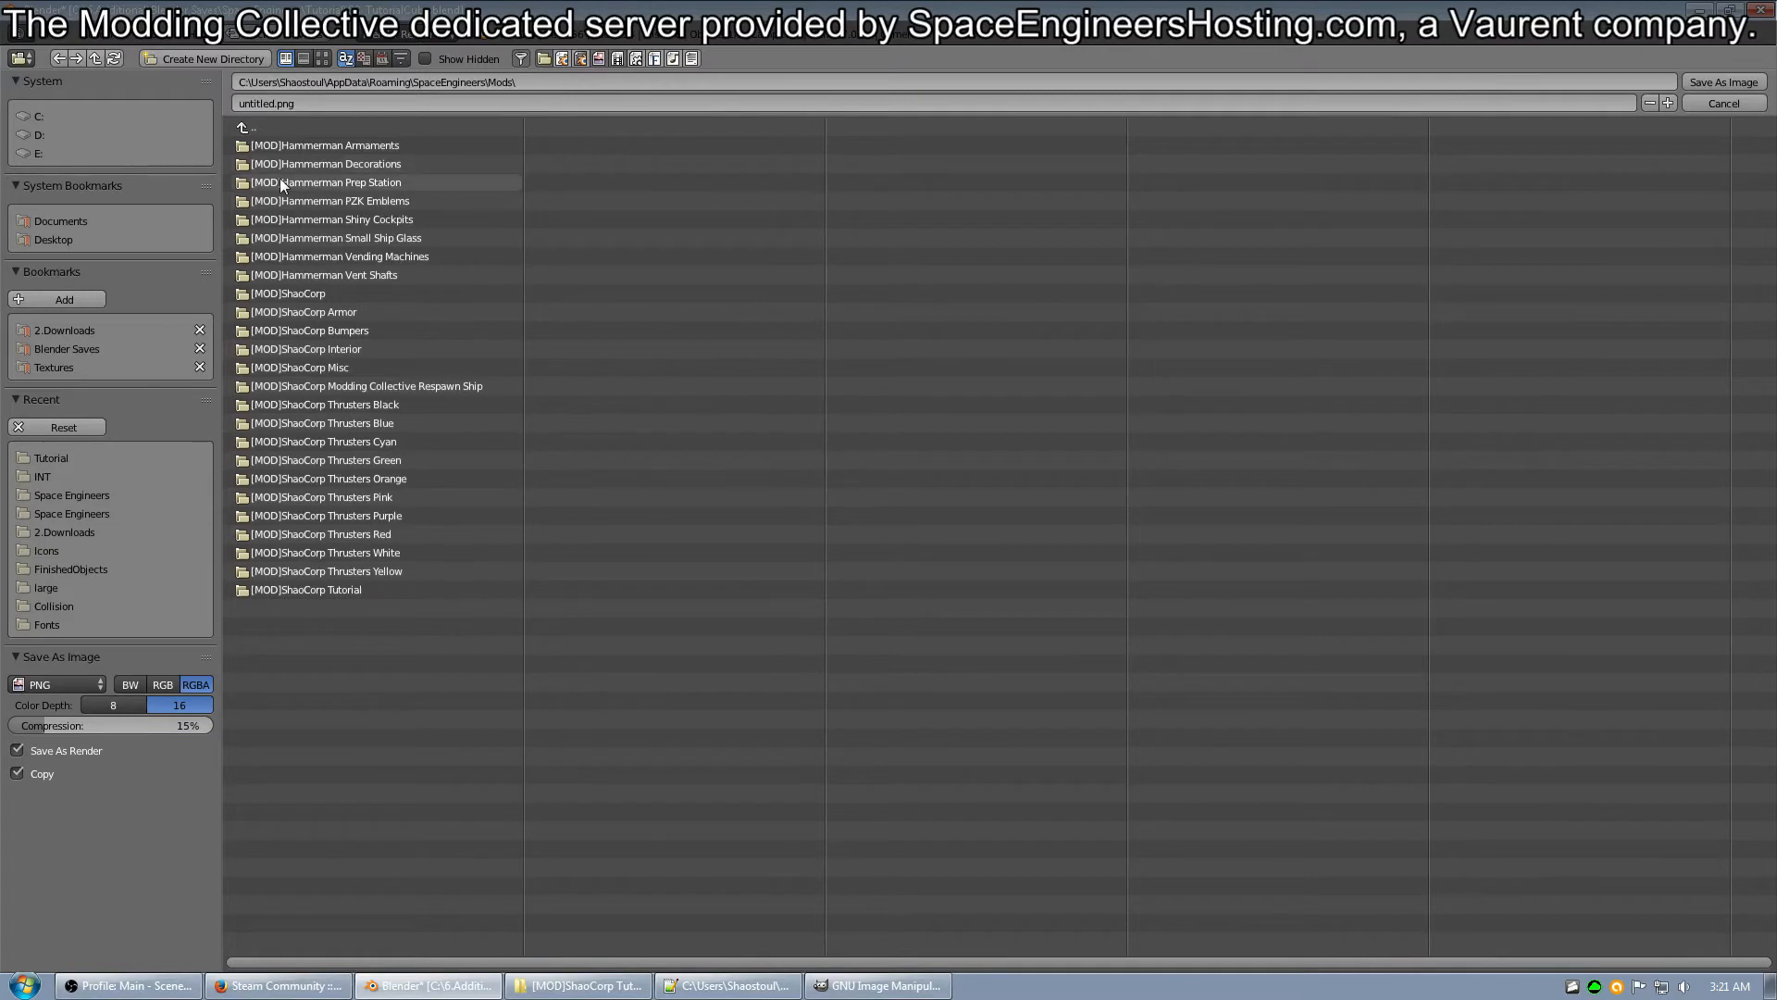
click(307, 591)
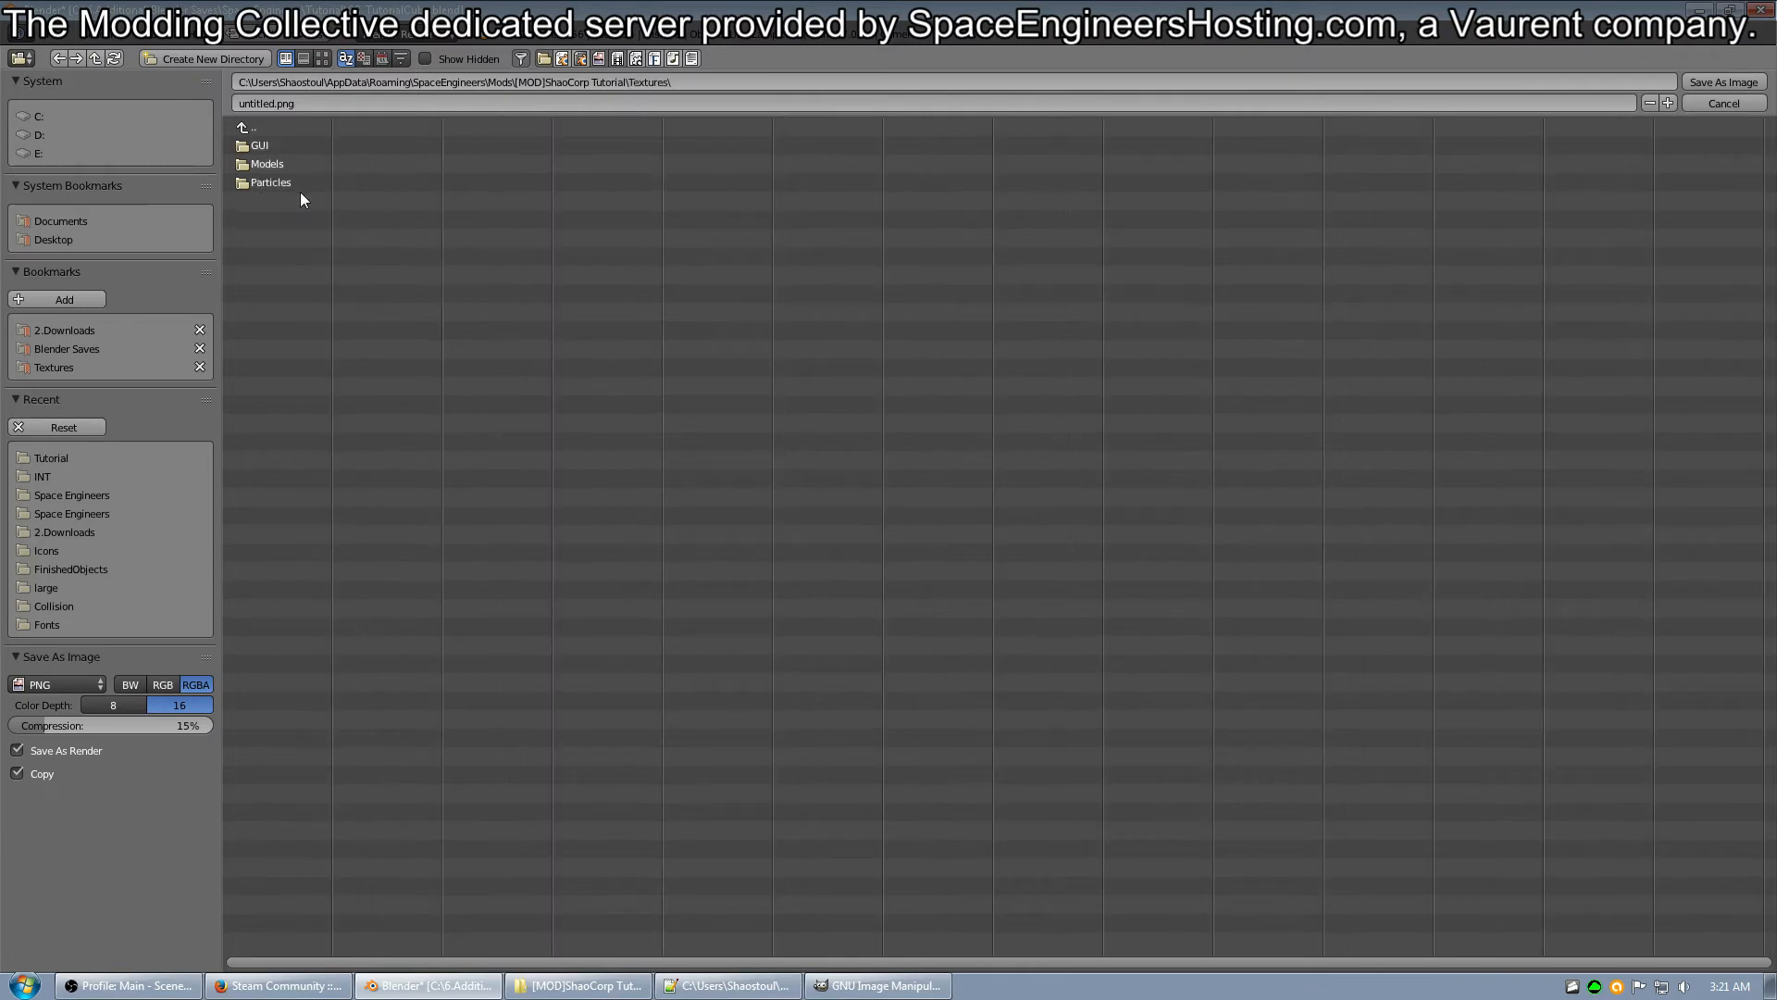
click(301, 200)
click(258, 146)
click(275, 146)
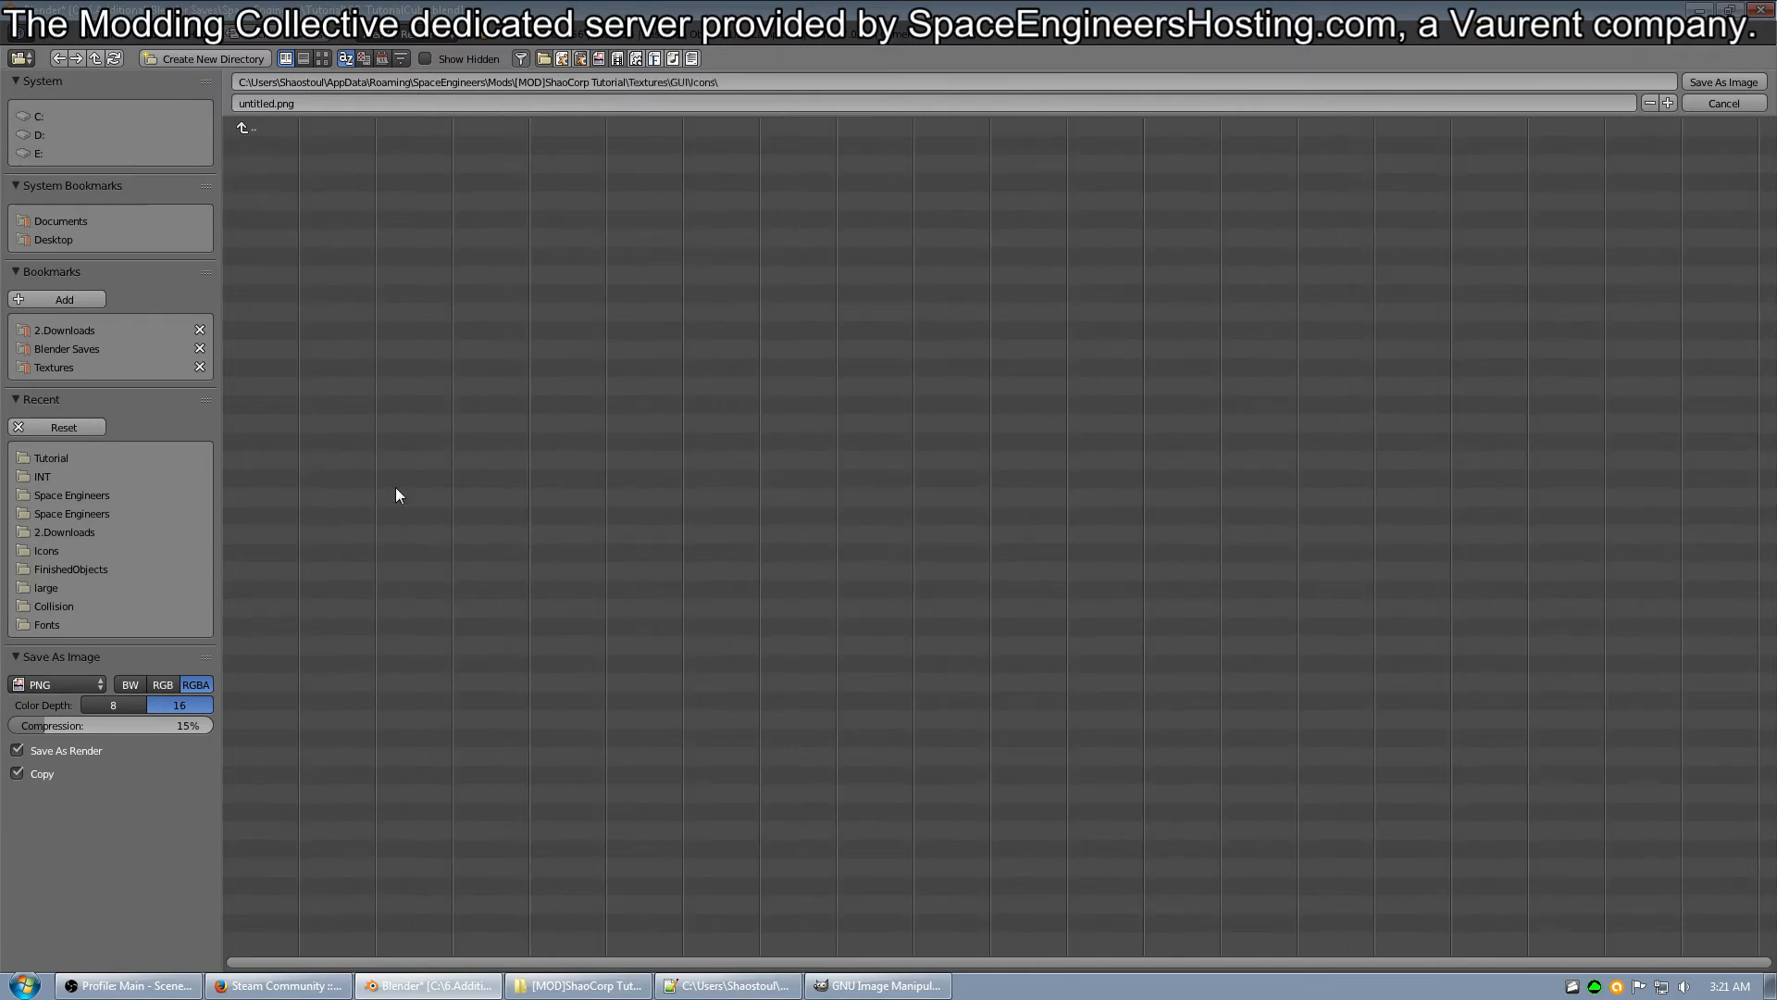
Name the rendered image SC_TutCube_icon and save it in the Icons folder.
click(287, 103)
text(SC_TutCube_icon)
click(1707, 81)
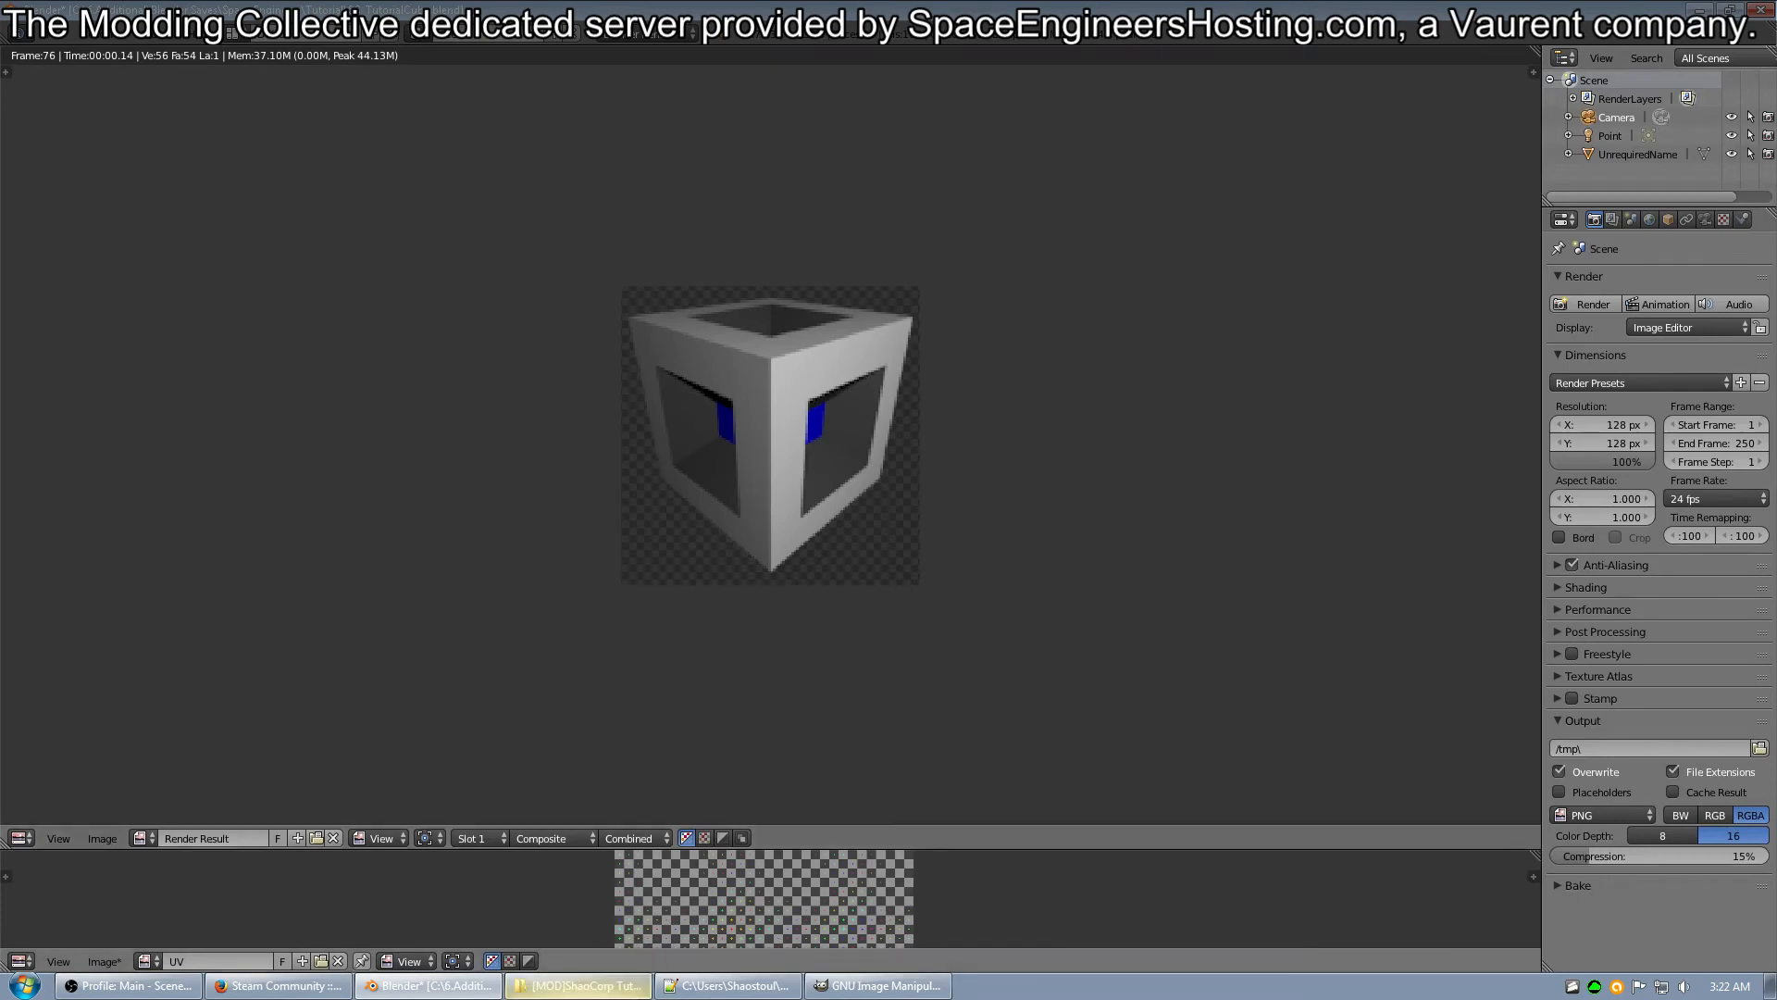
Switch to Windows Explorer and open the [MOD]ShaoCorp Tutorial mod's Textures\GUI\Icons folder.
click(645, 983)
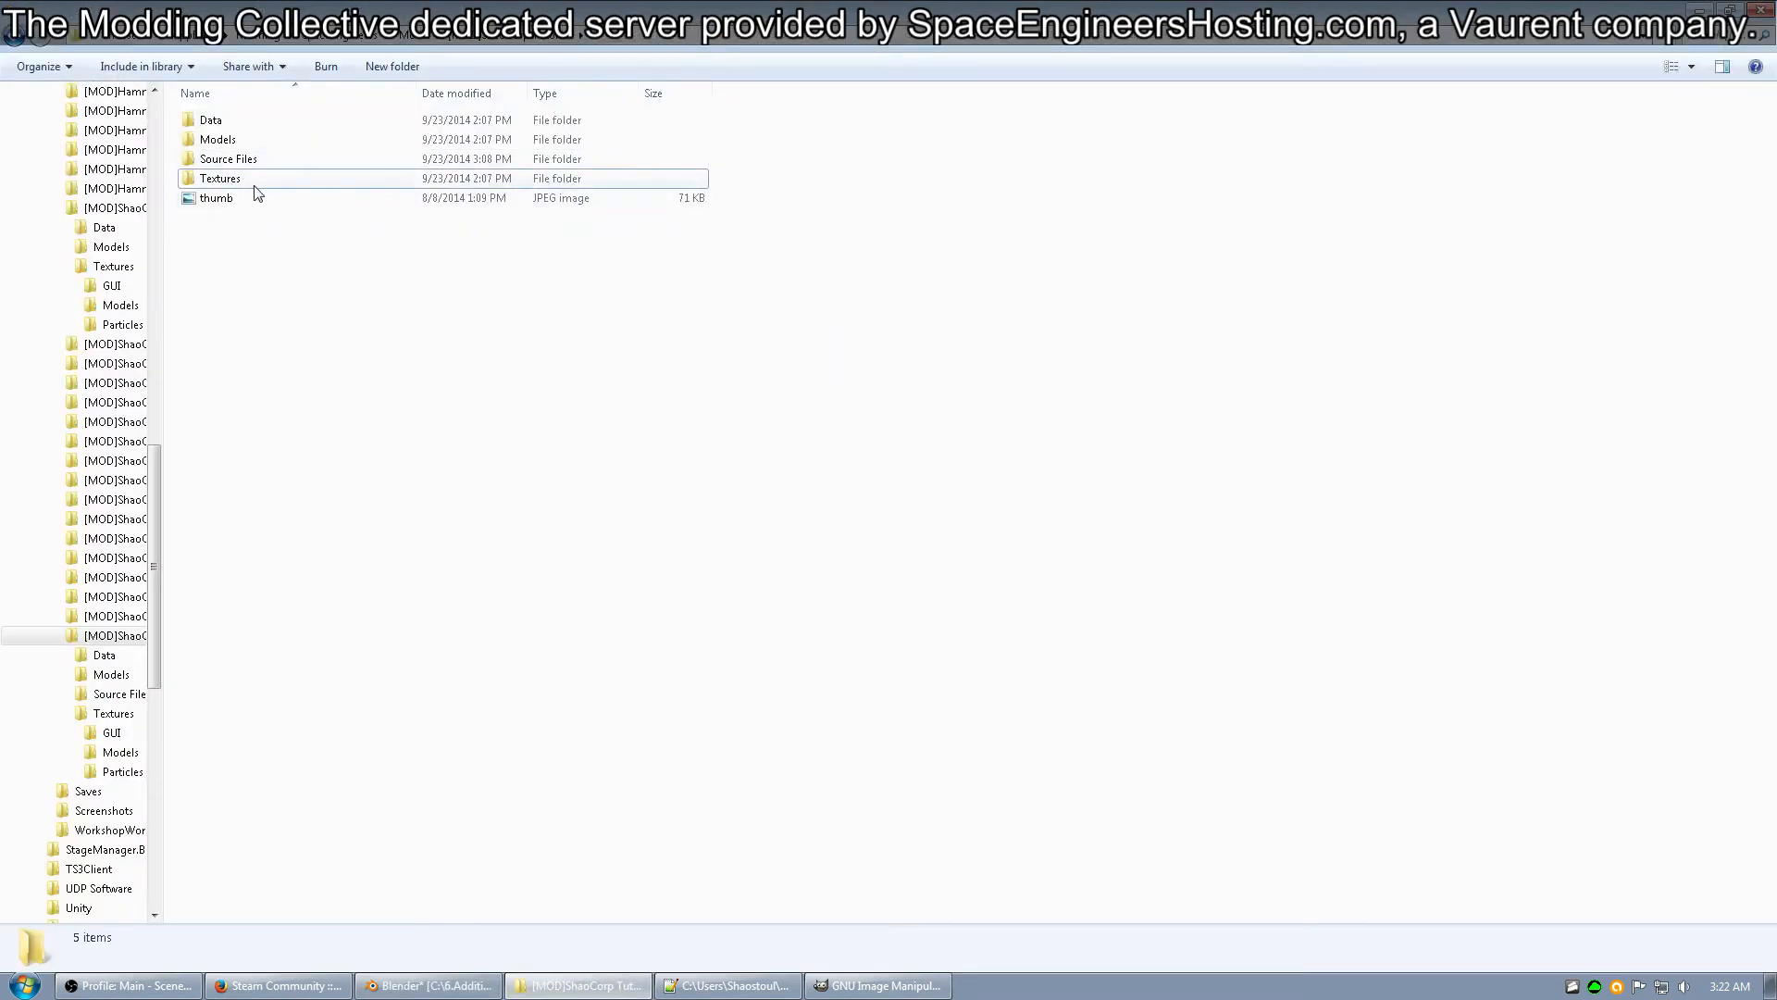
click(409, 37)
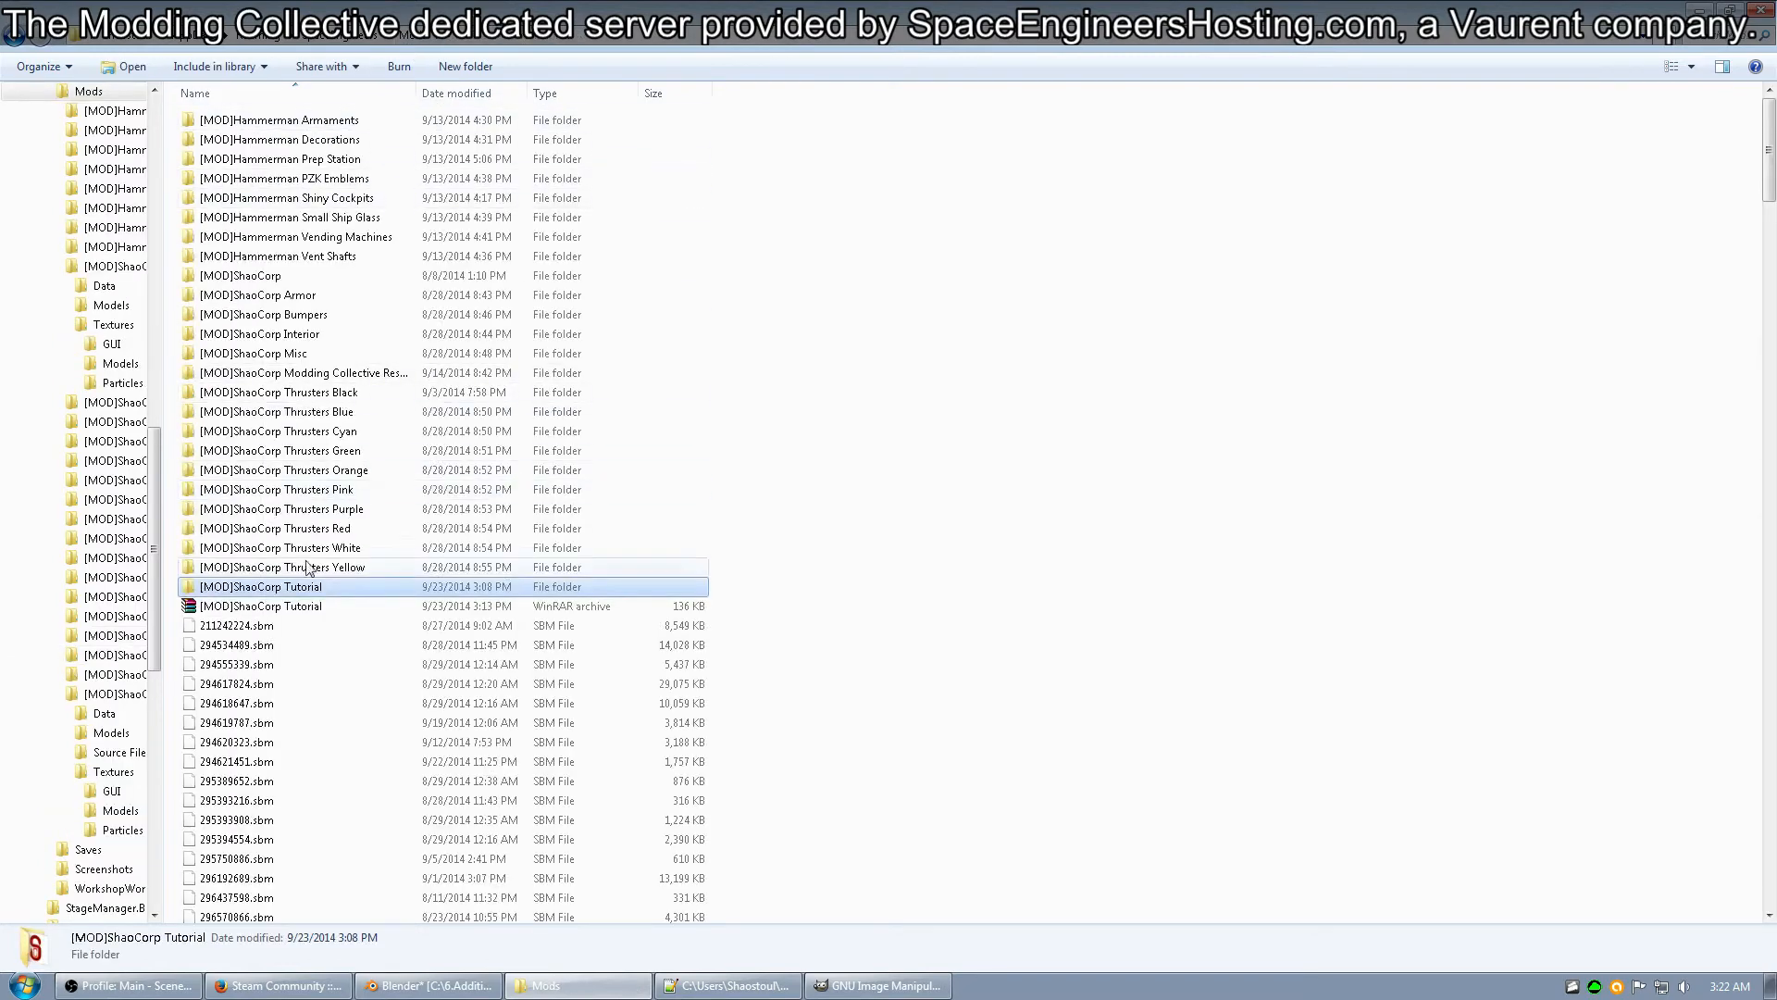
double_click(294, 590)
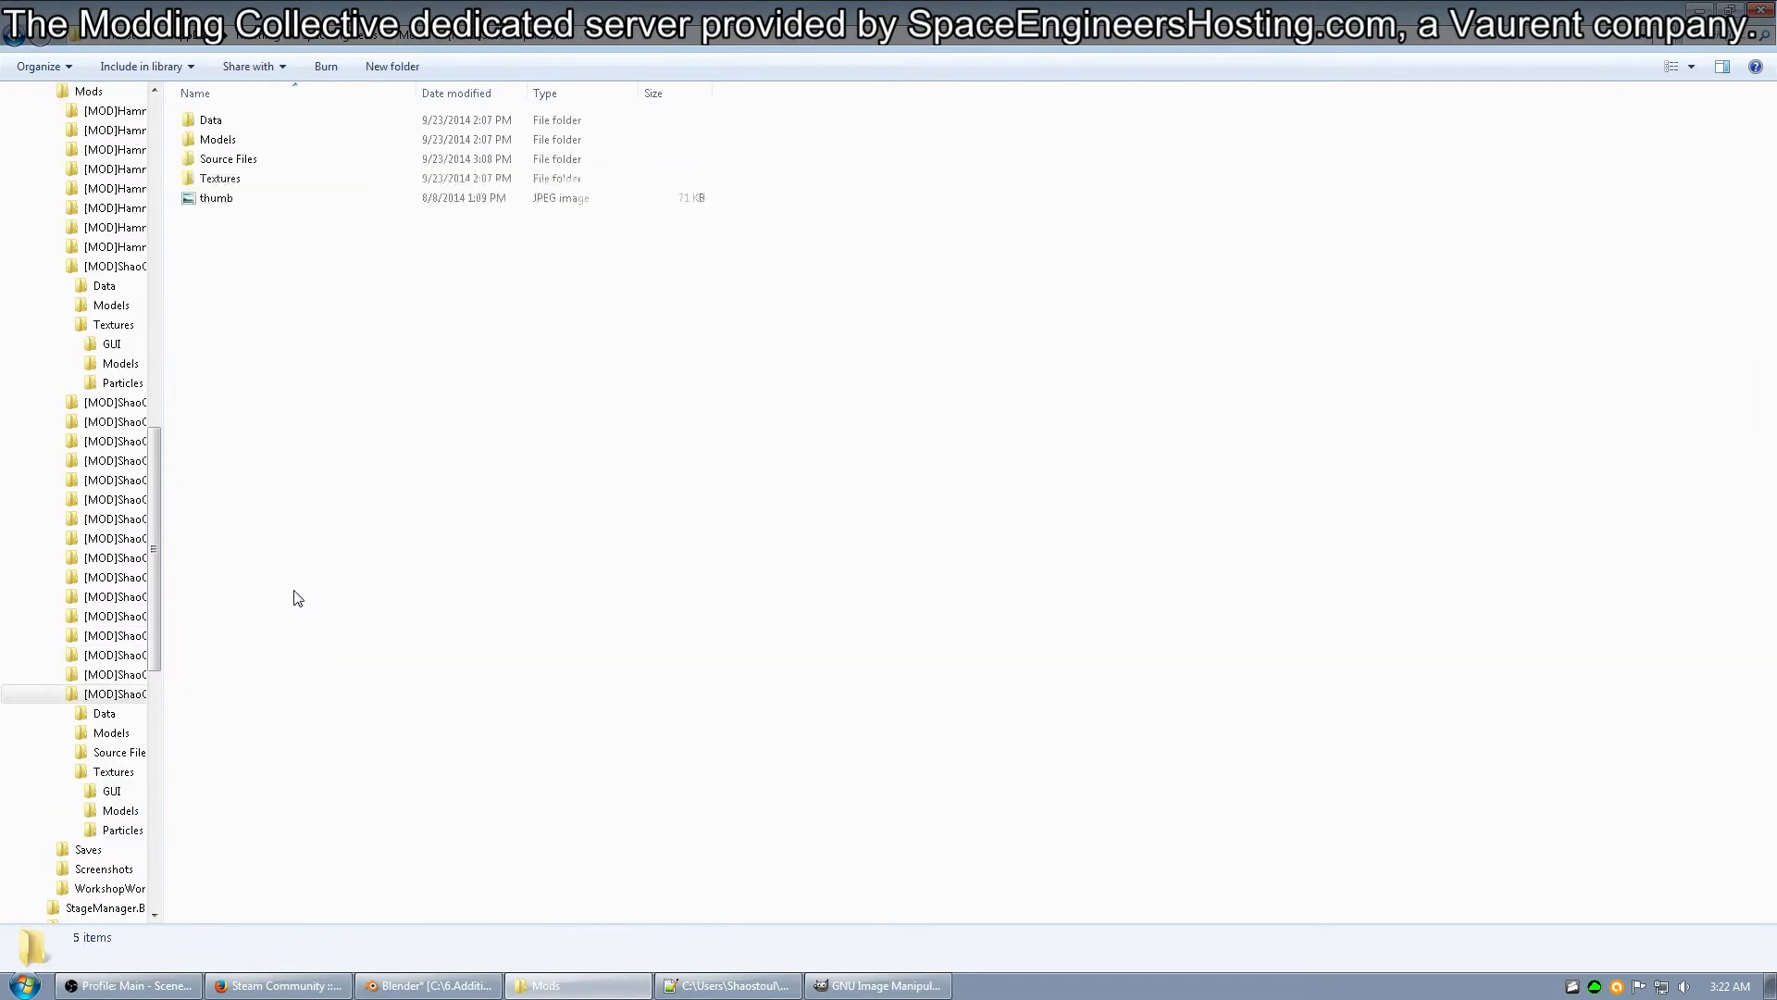
double_click(274, 178)
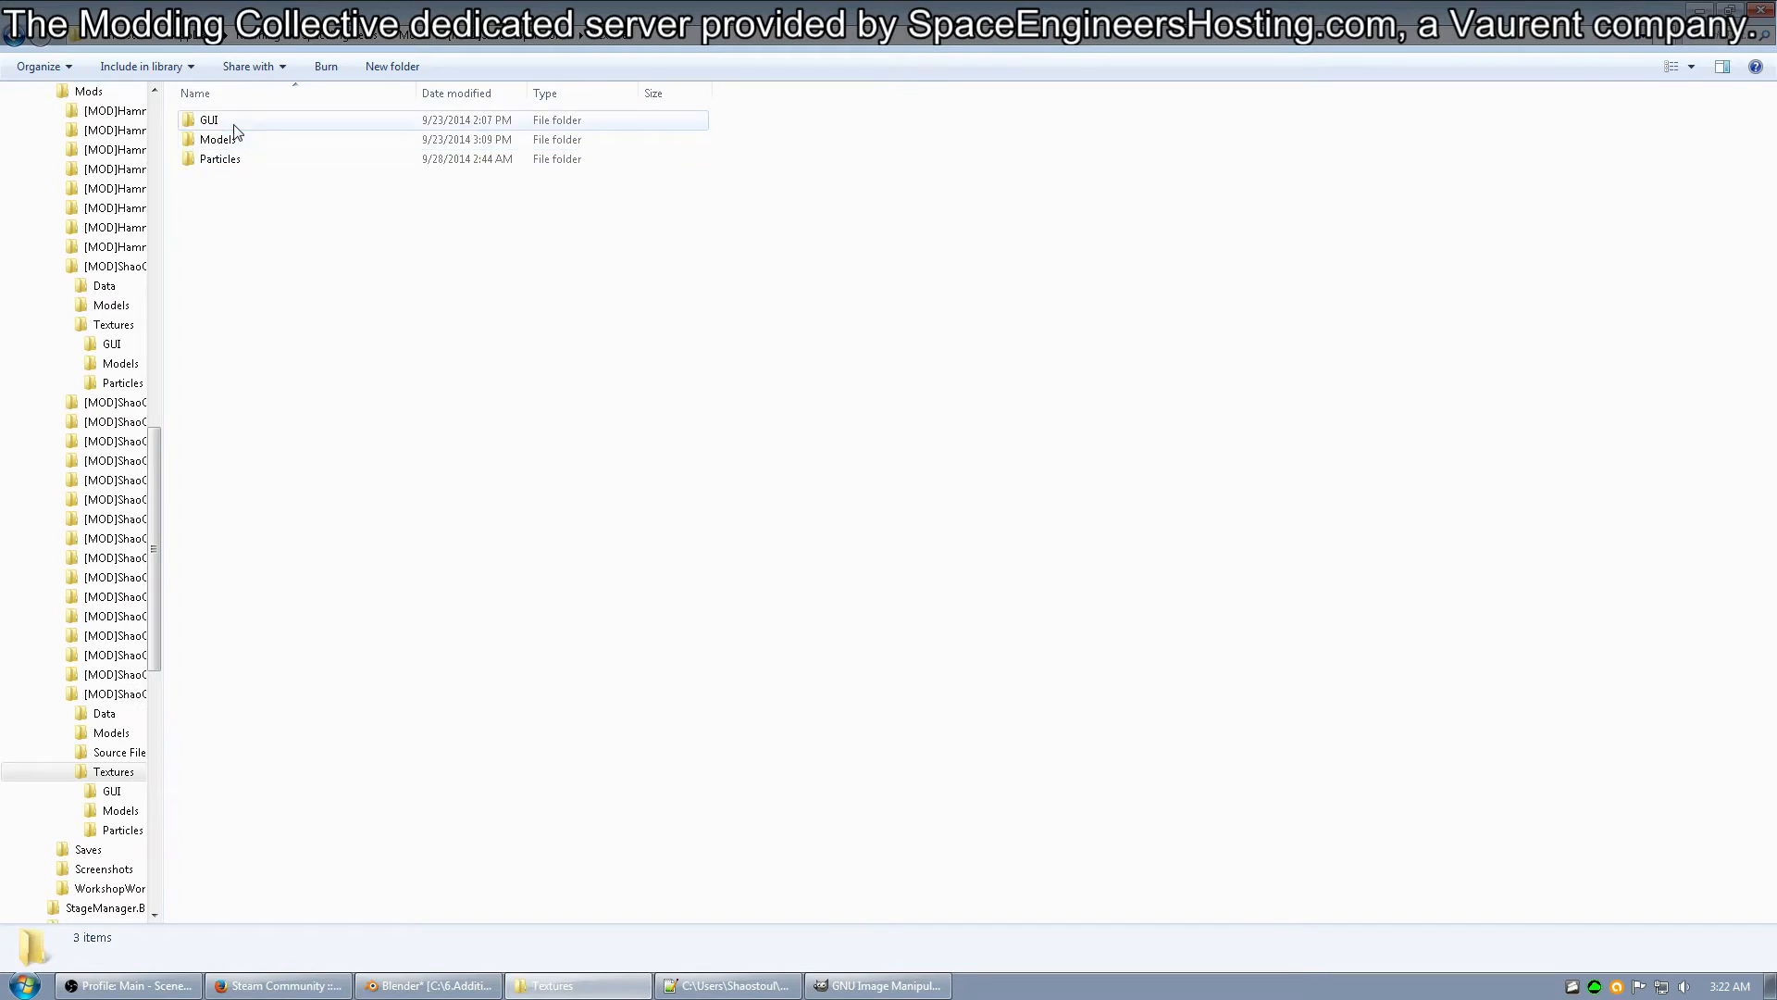
double_click(231, 128)
double_click(231, 127)
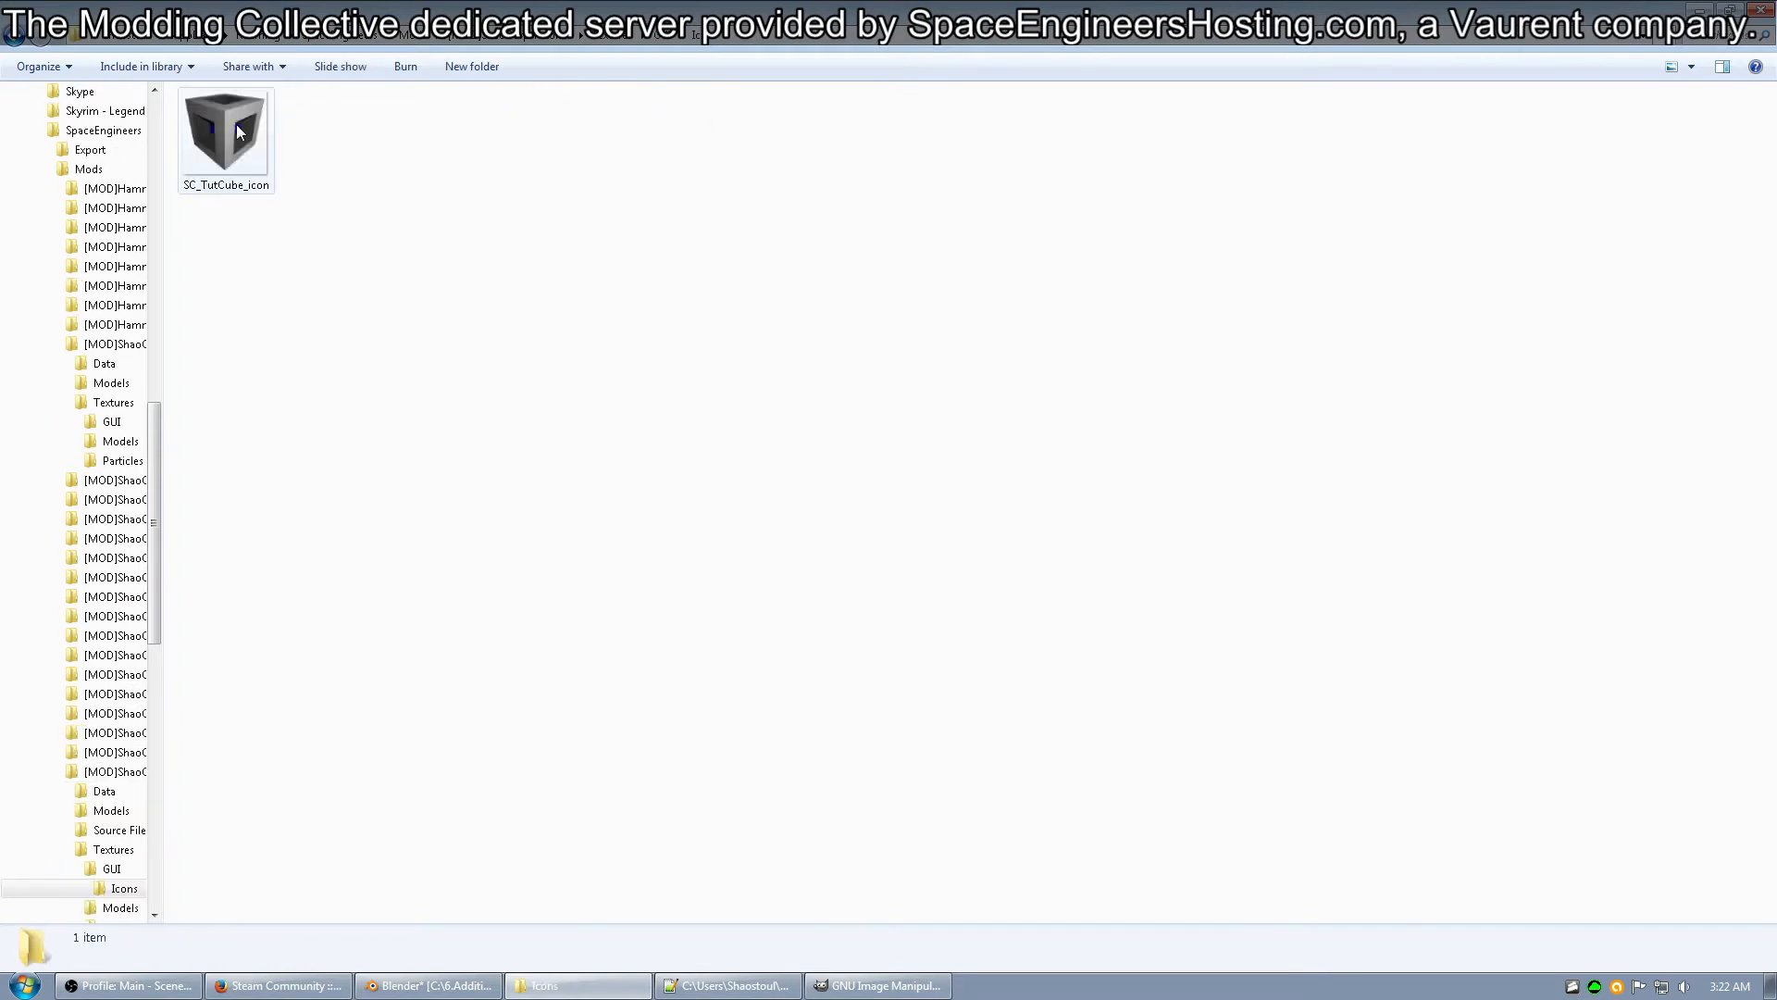
Open the SC_TutCube_icon PNG in GIMP and maximize the image window.
click(225, 169)
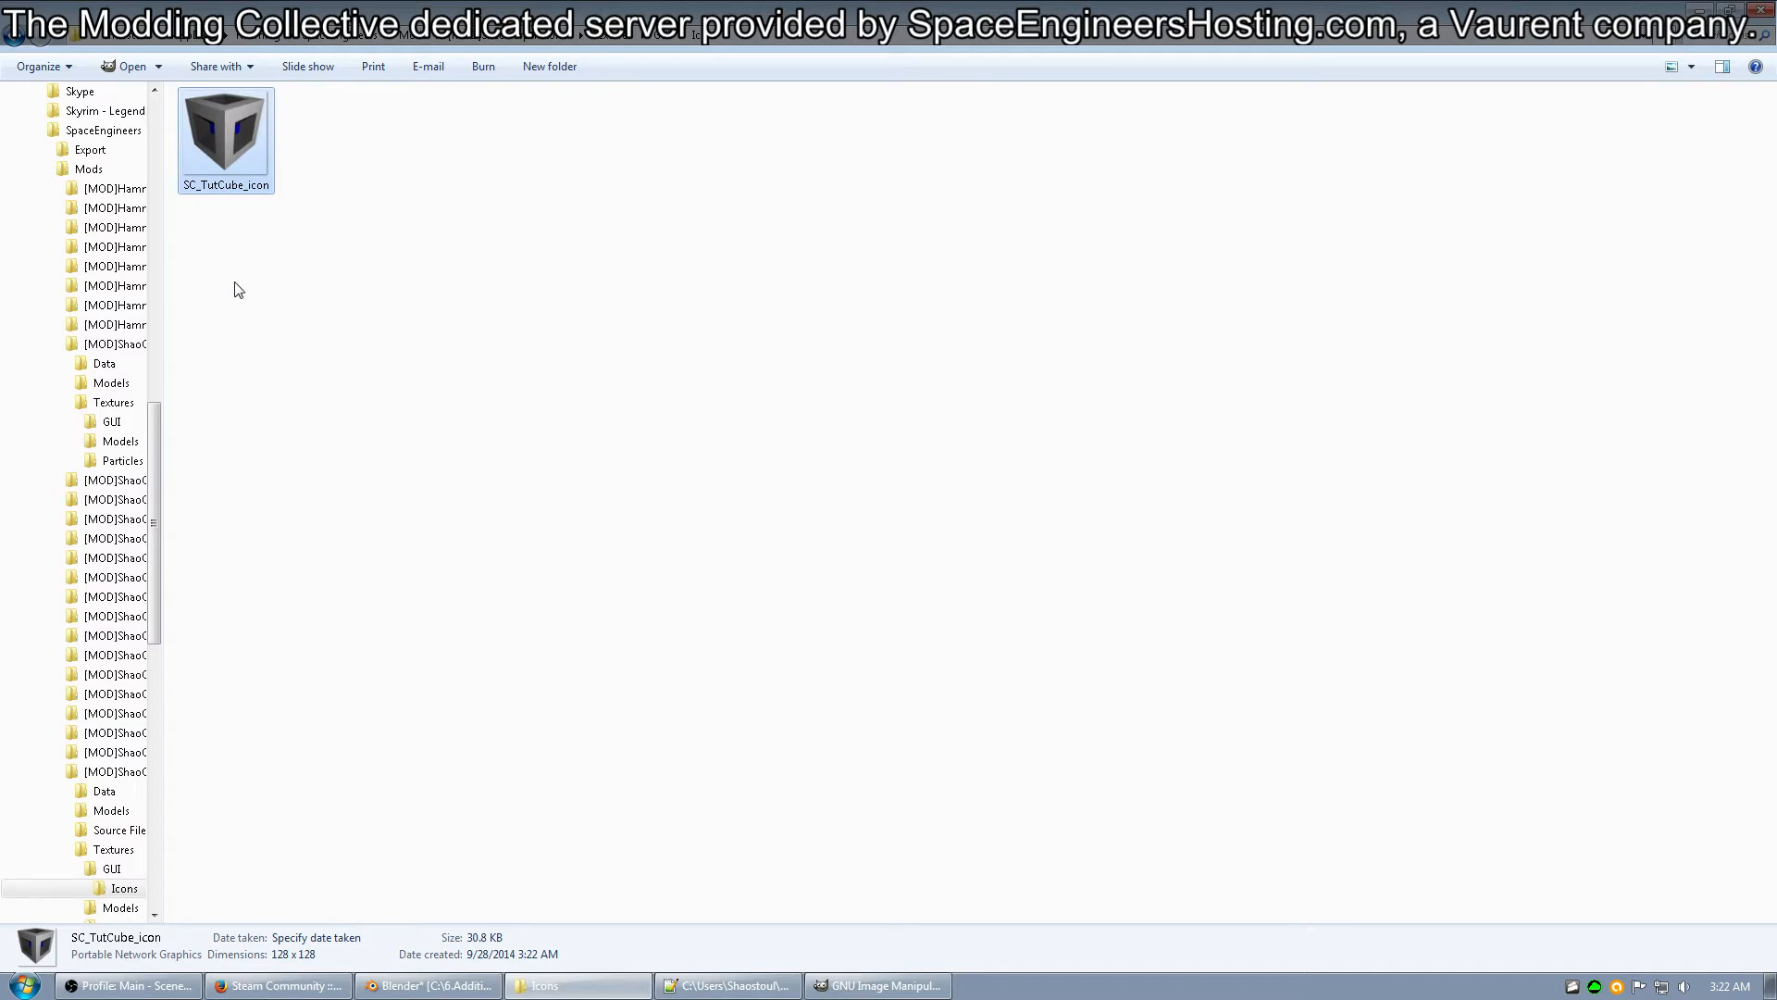
double_click(239, 130)
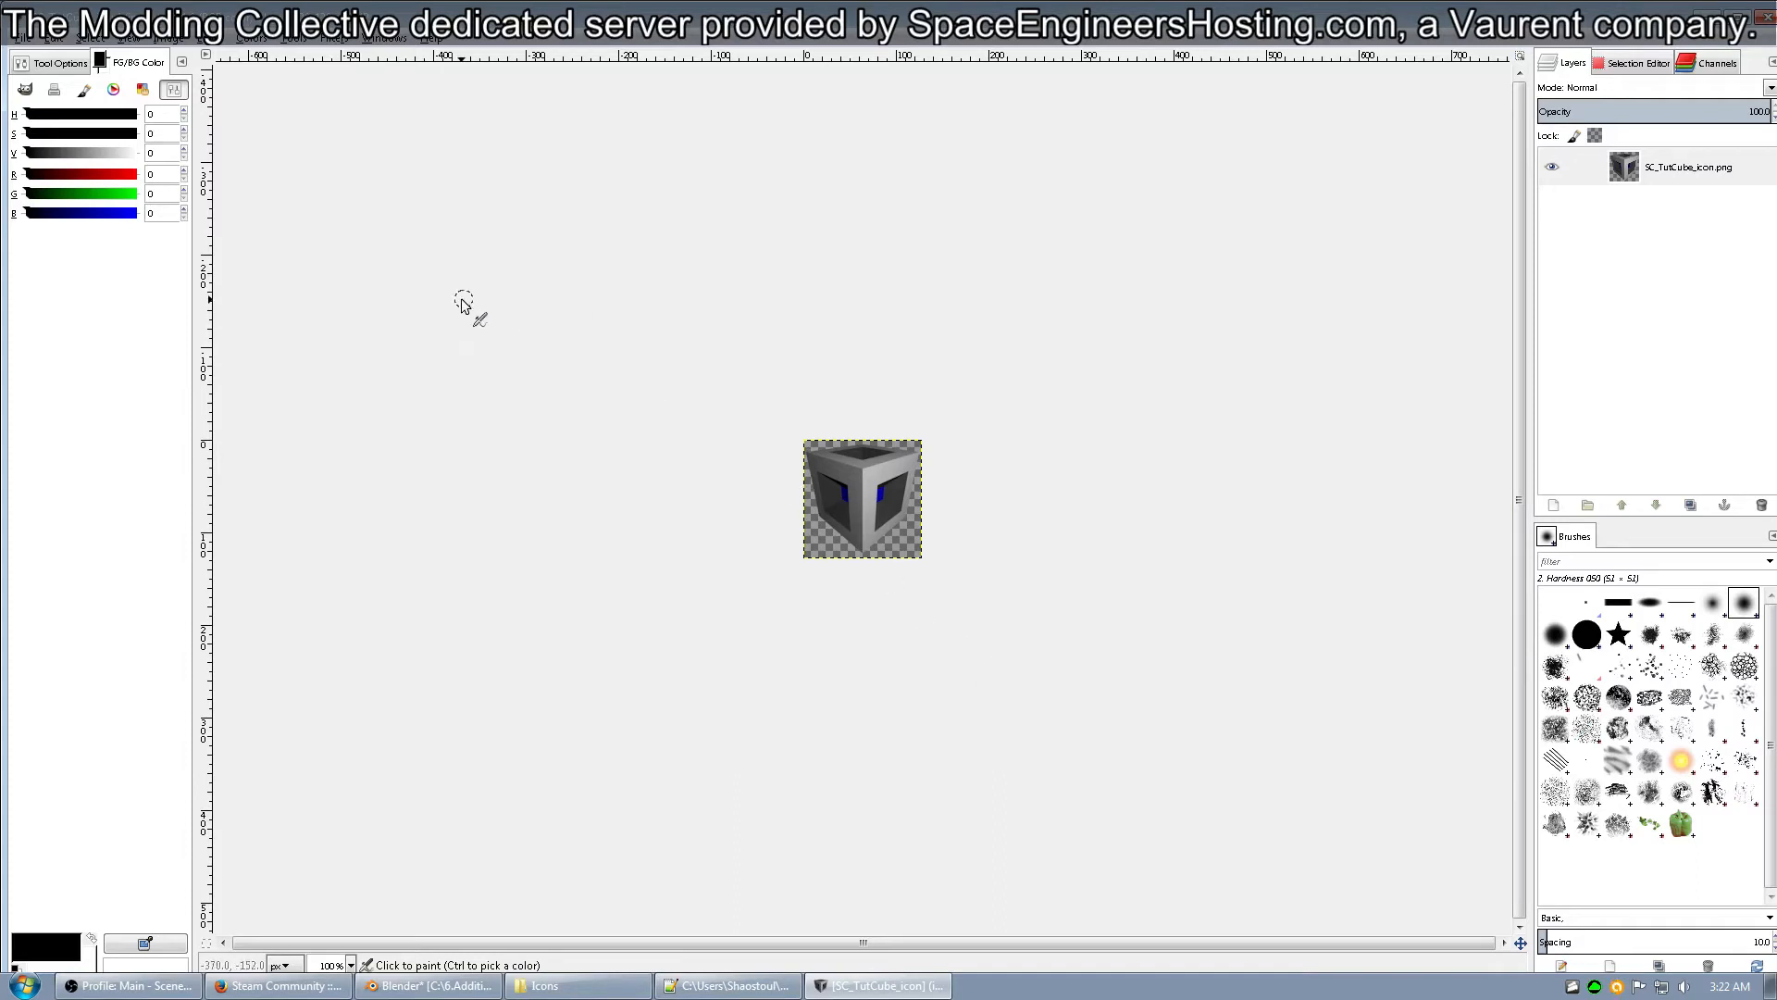
click(1737, 17)
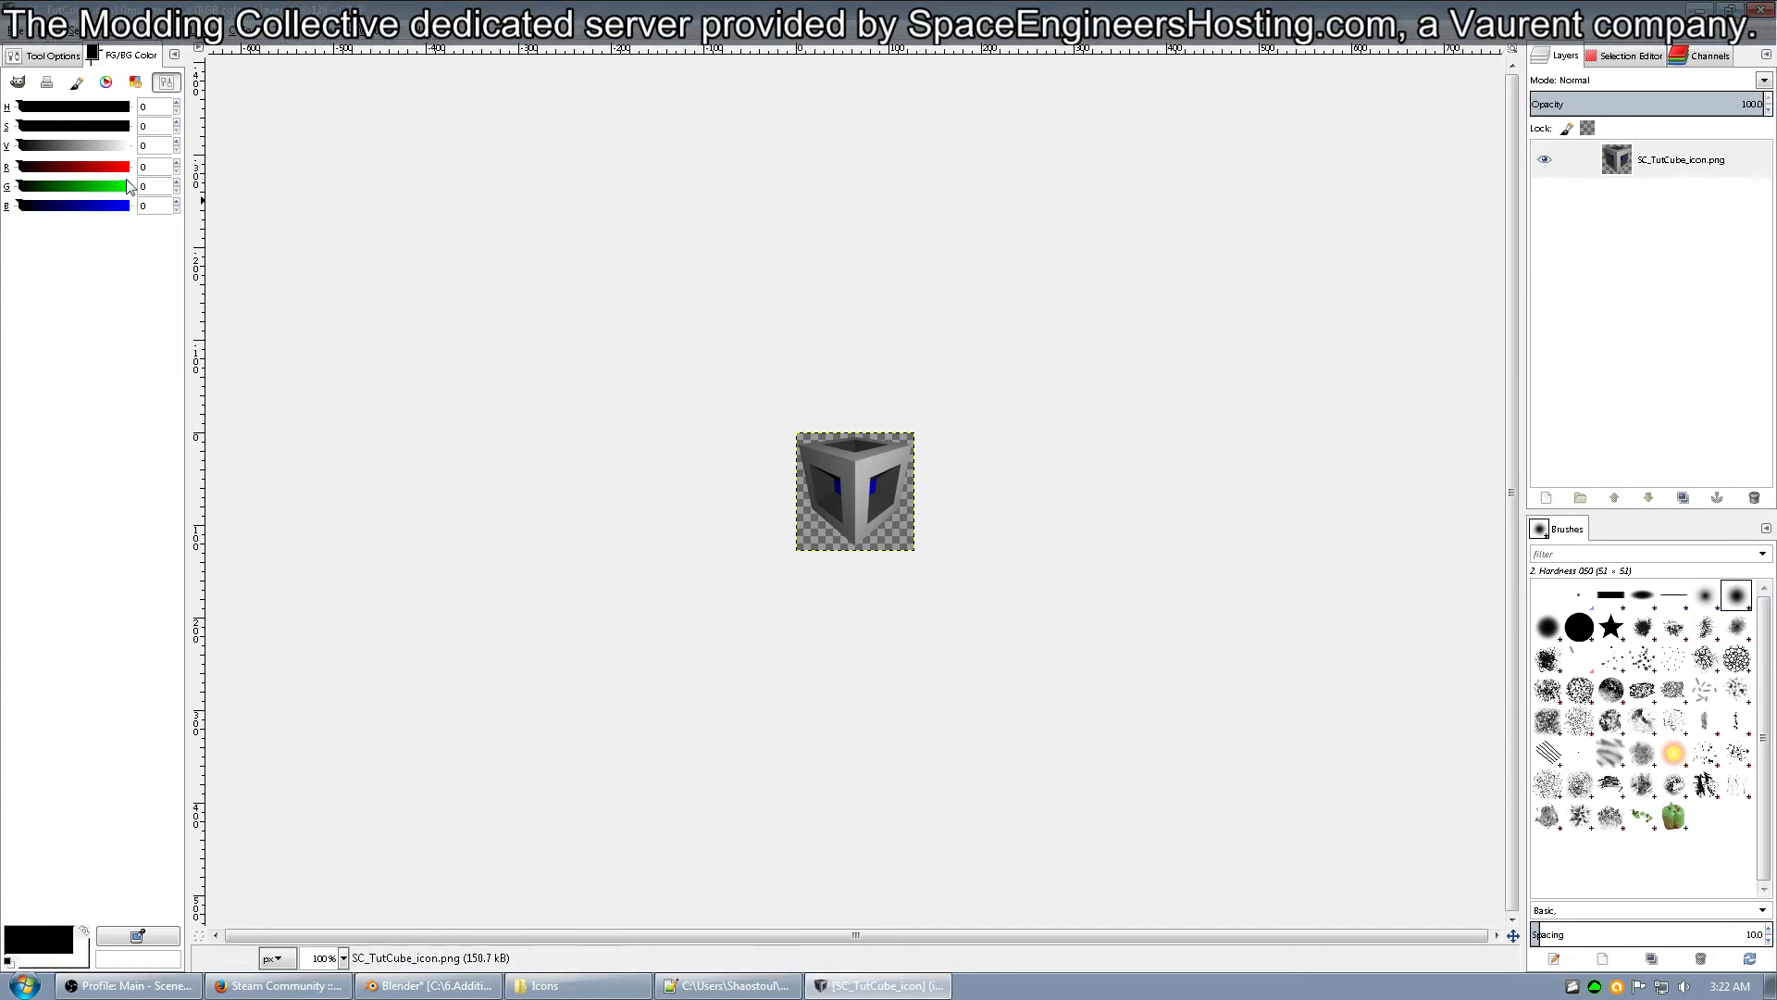
Start exporting the icon to the Icons folder as a DDS image named SC_TutCube_icon.dds.
click(11, 30)
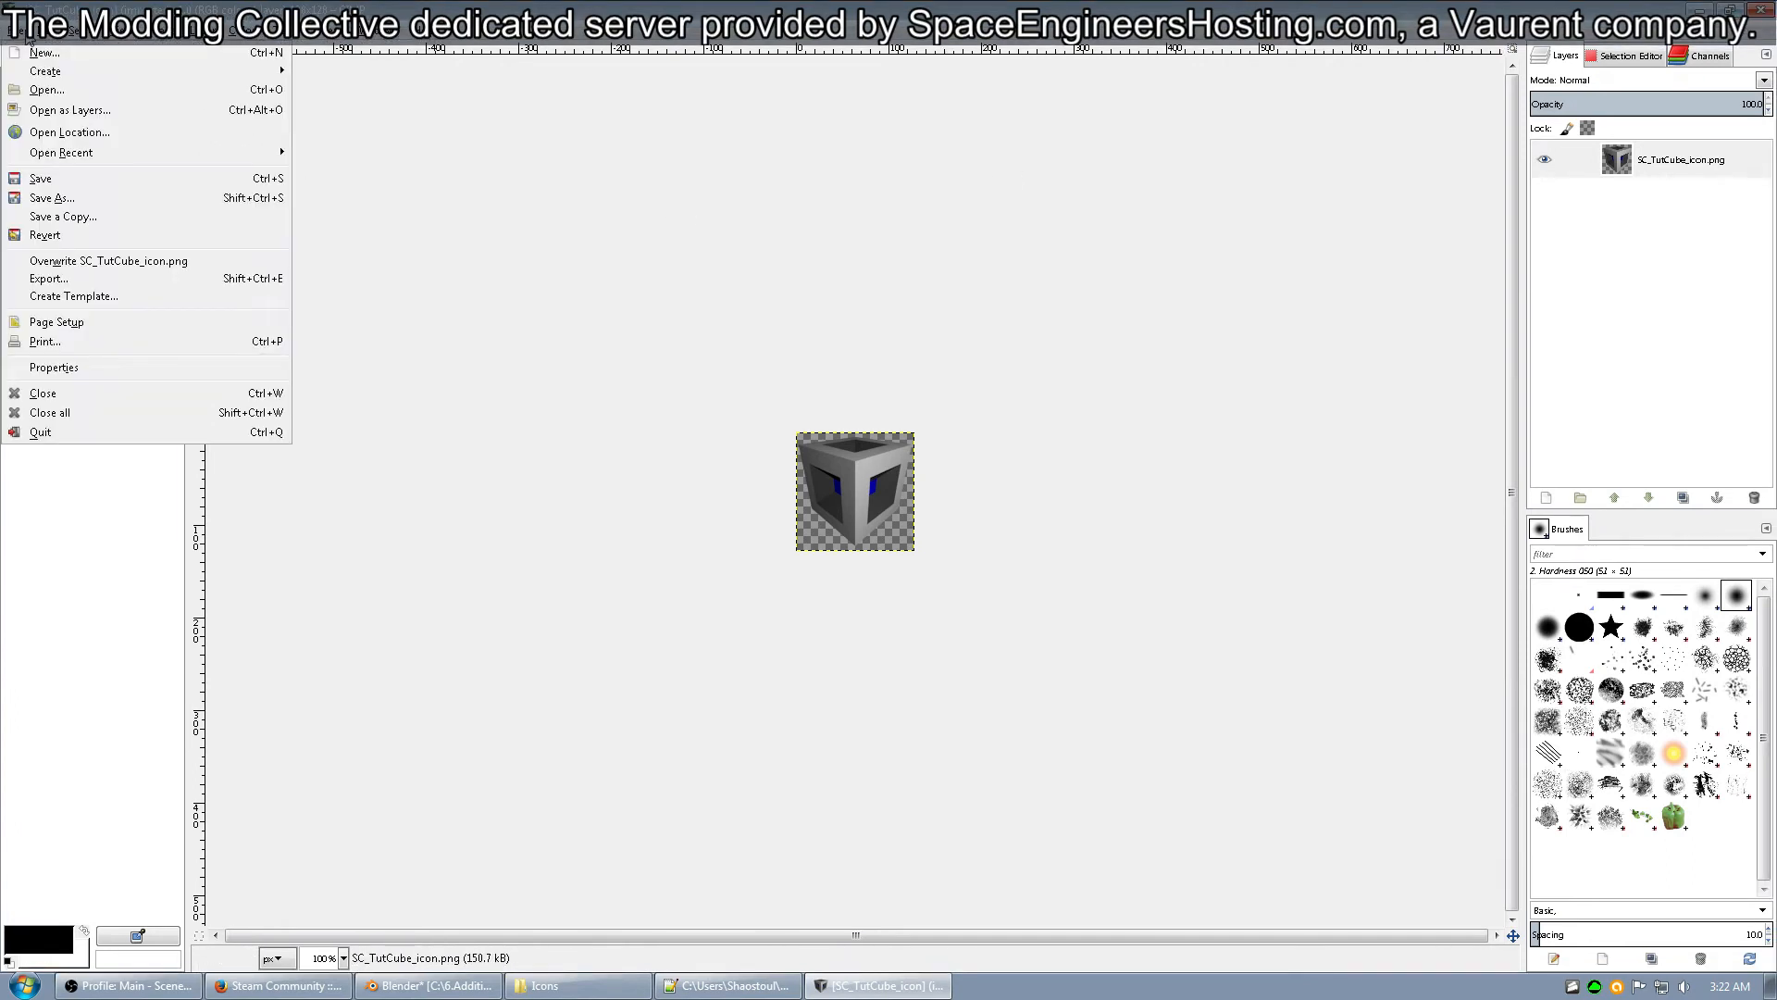
click(157, 281)
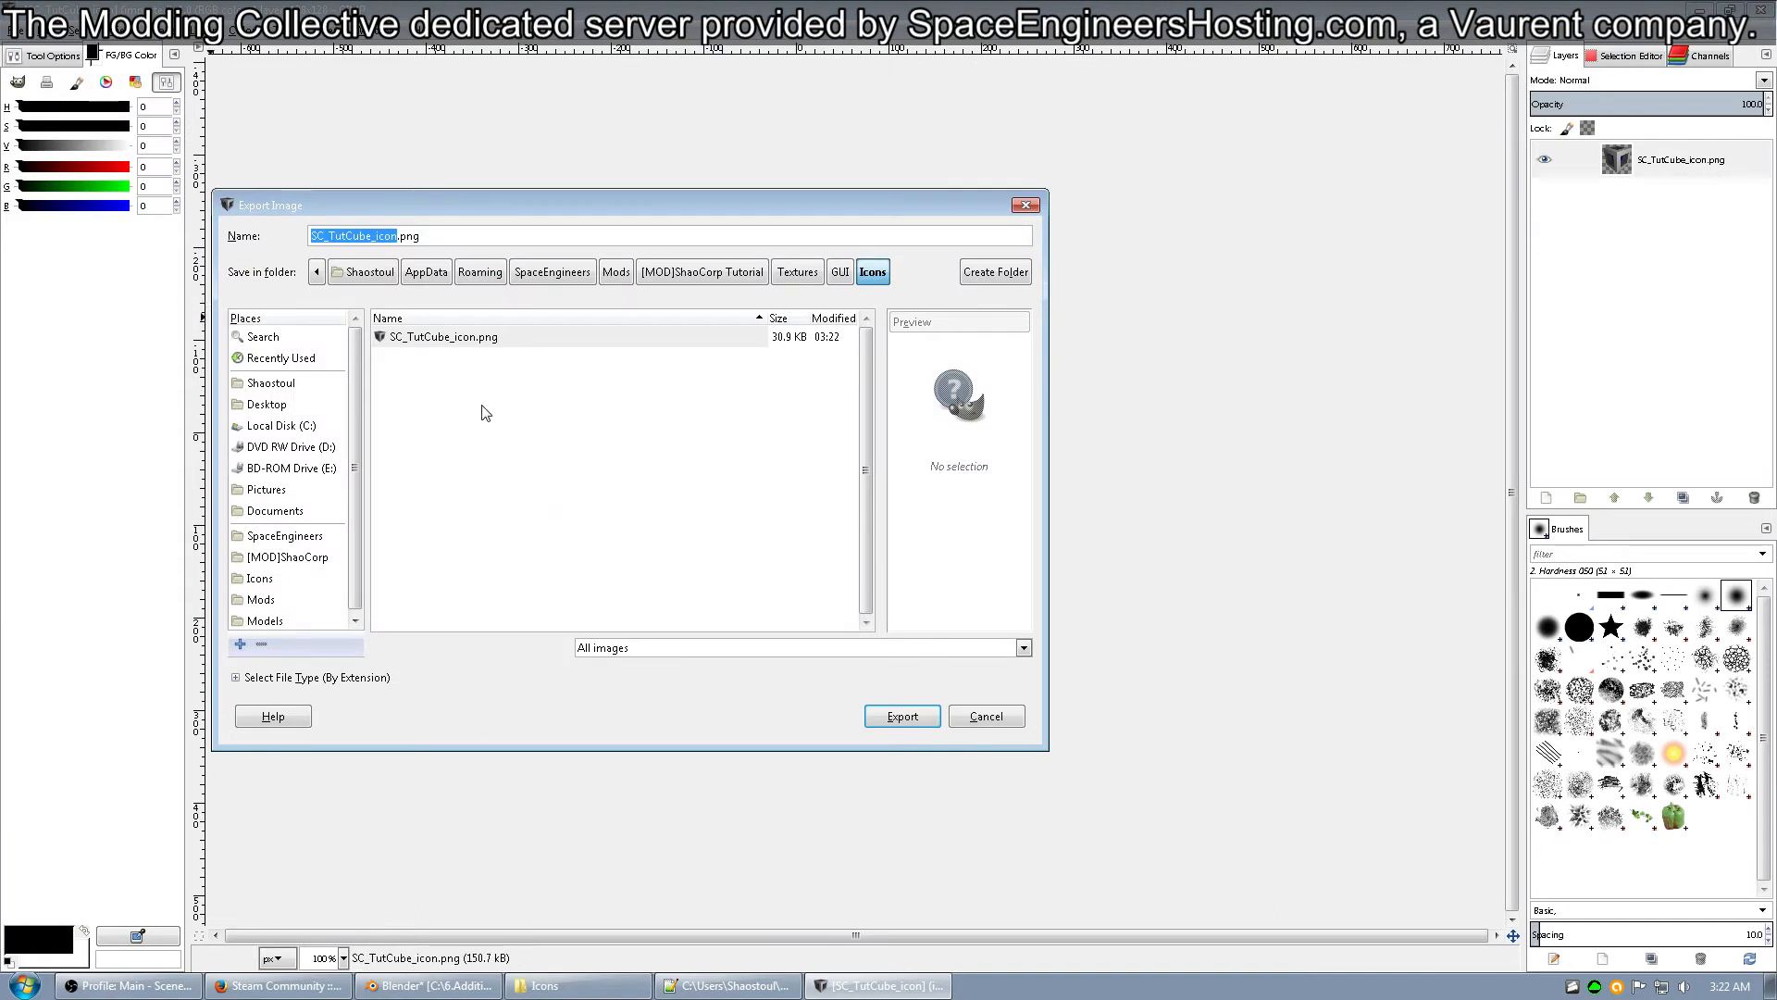
click(318, 679)
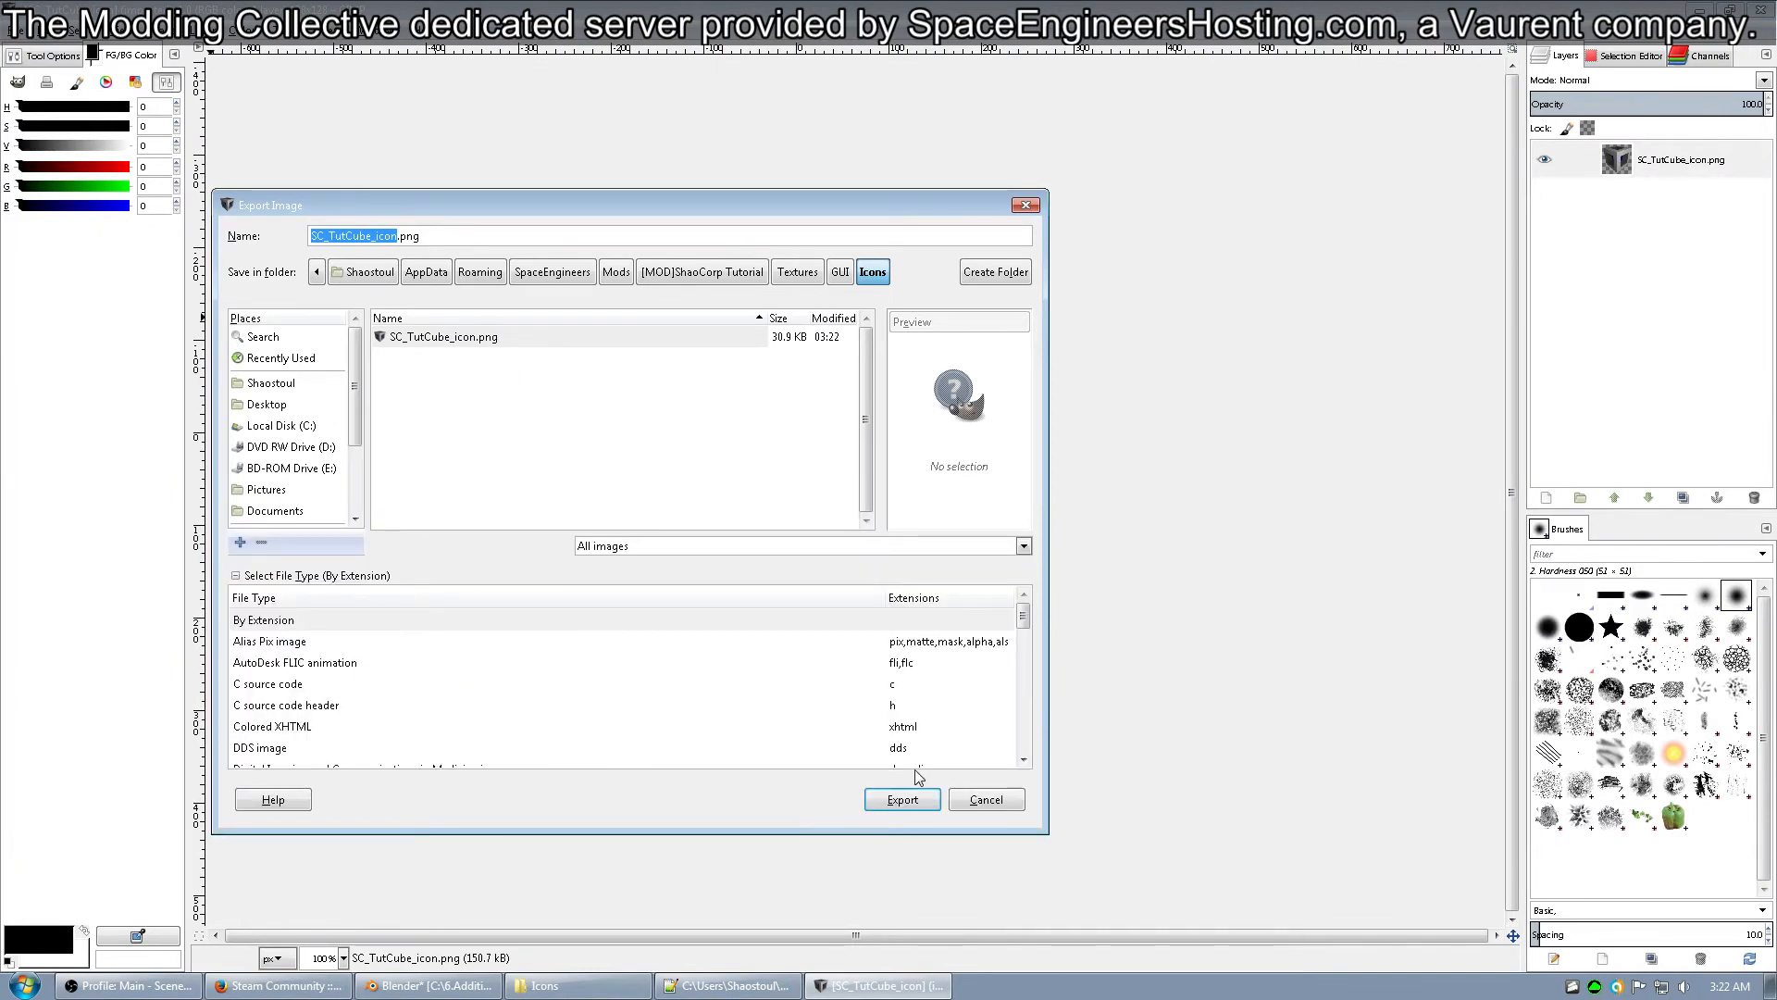
click(897, 744)
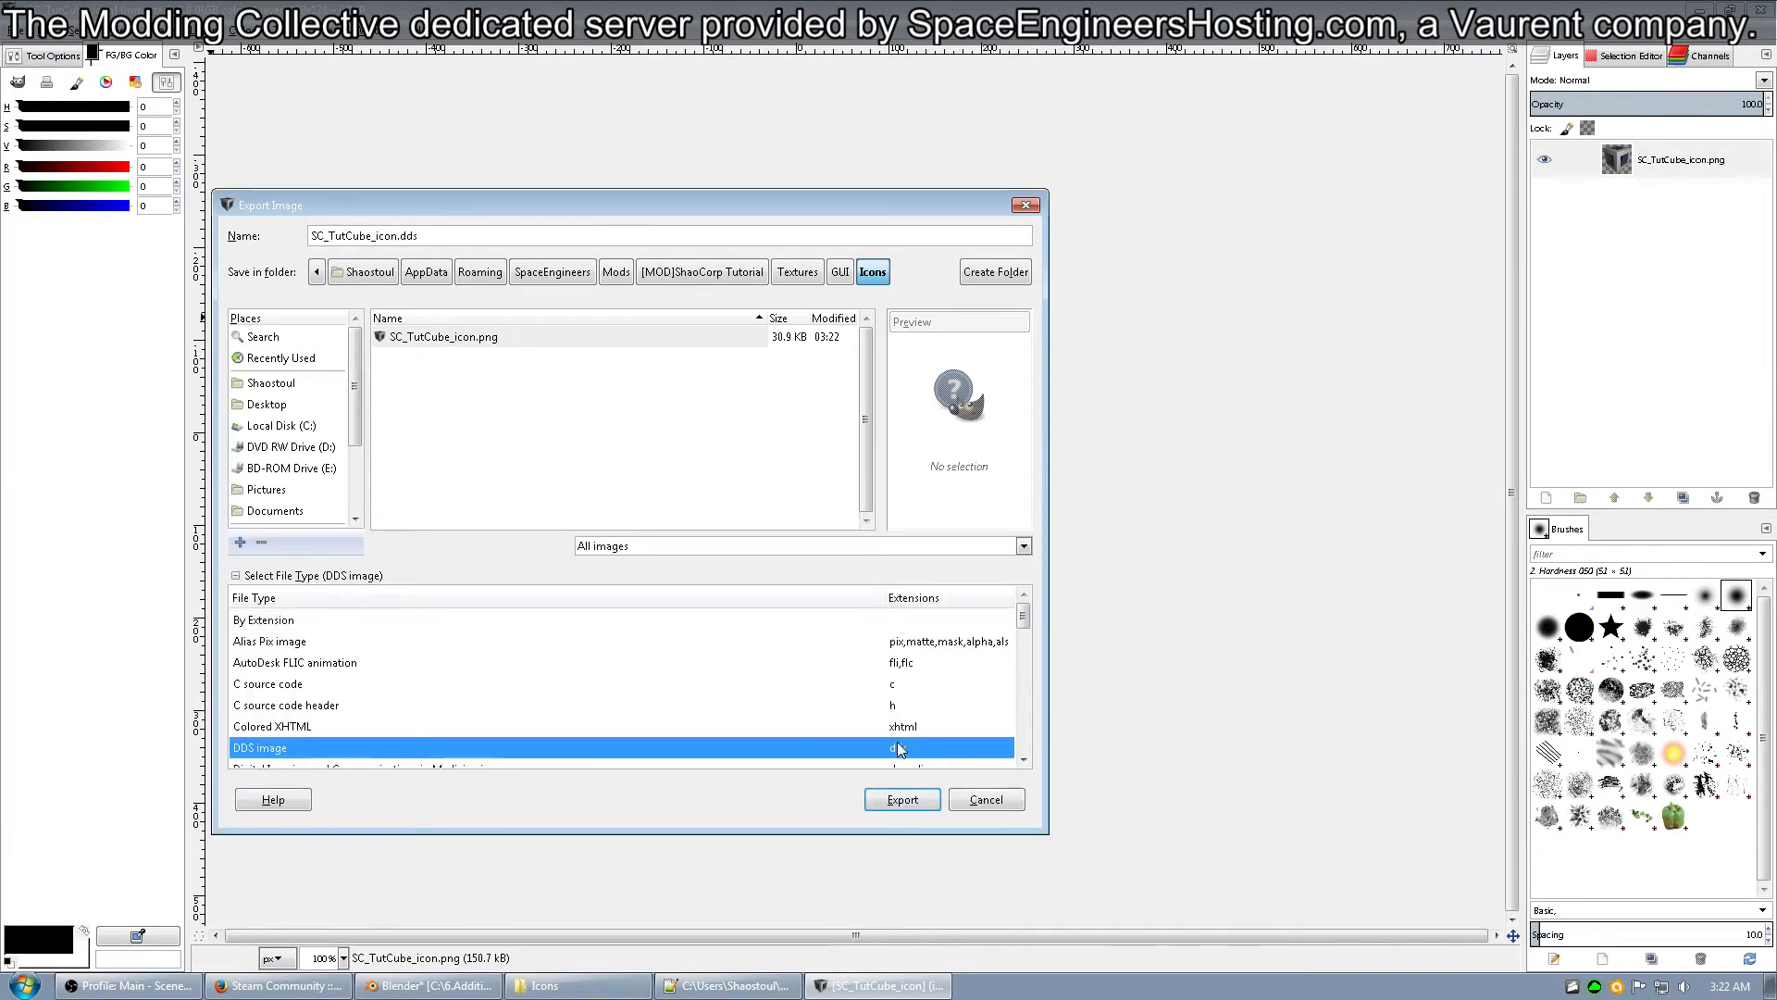
click(878, 801)
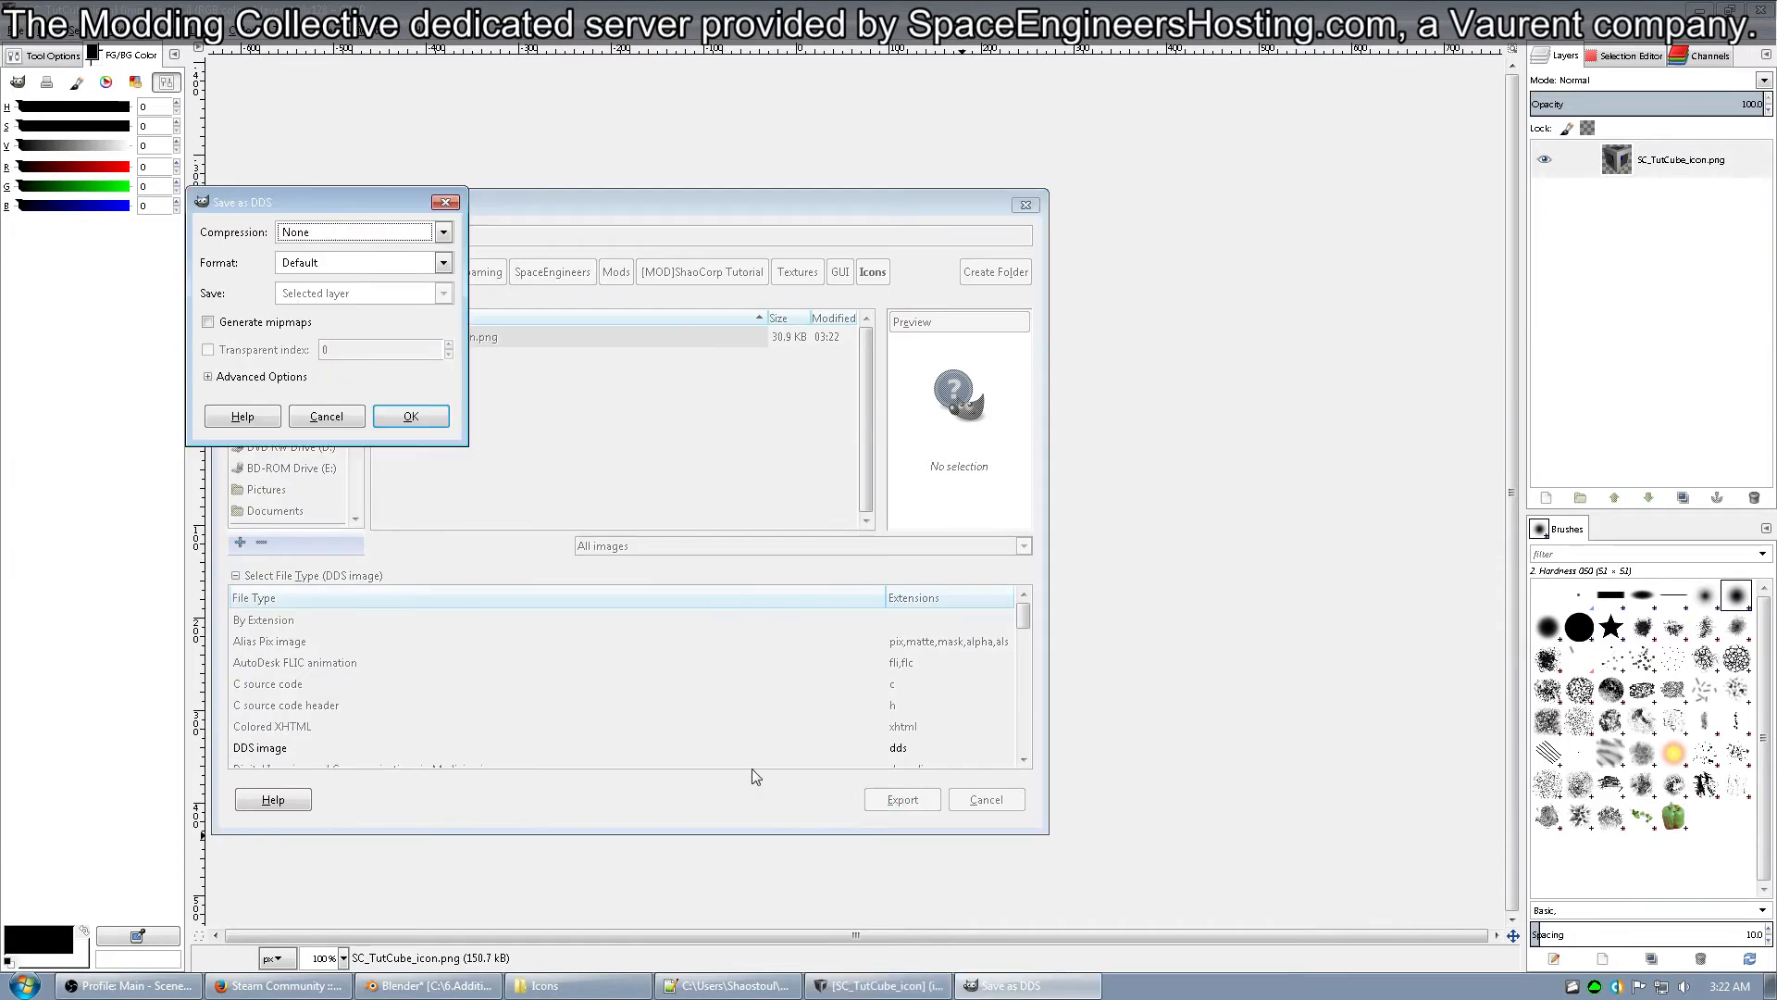
Set the DDS compression to BC3 / DXT5, enable mipmap generation and complete the export.
click(313, 232)
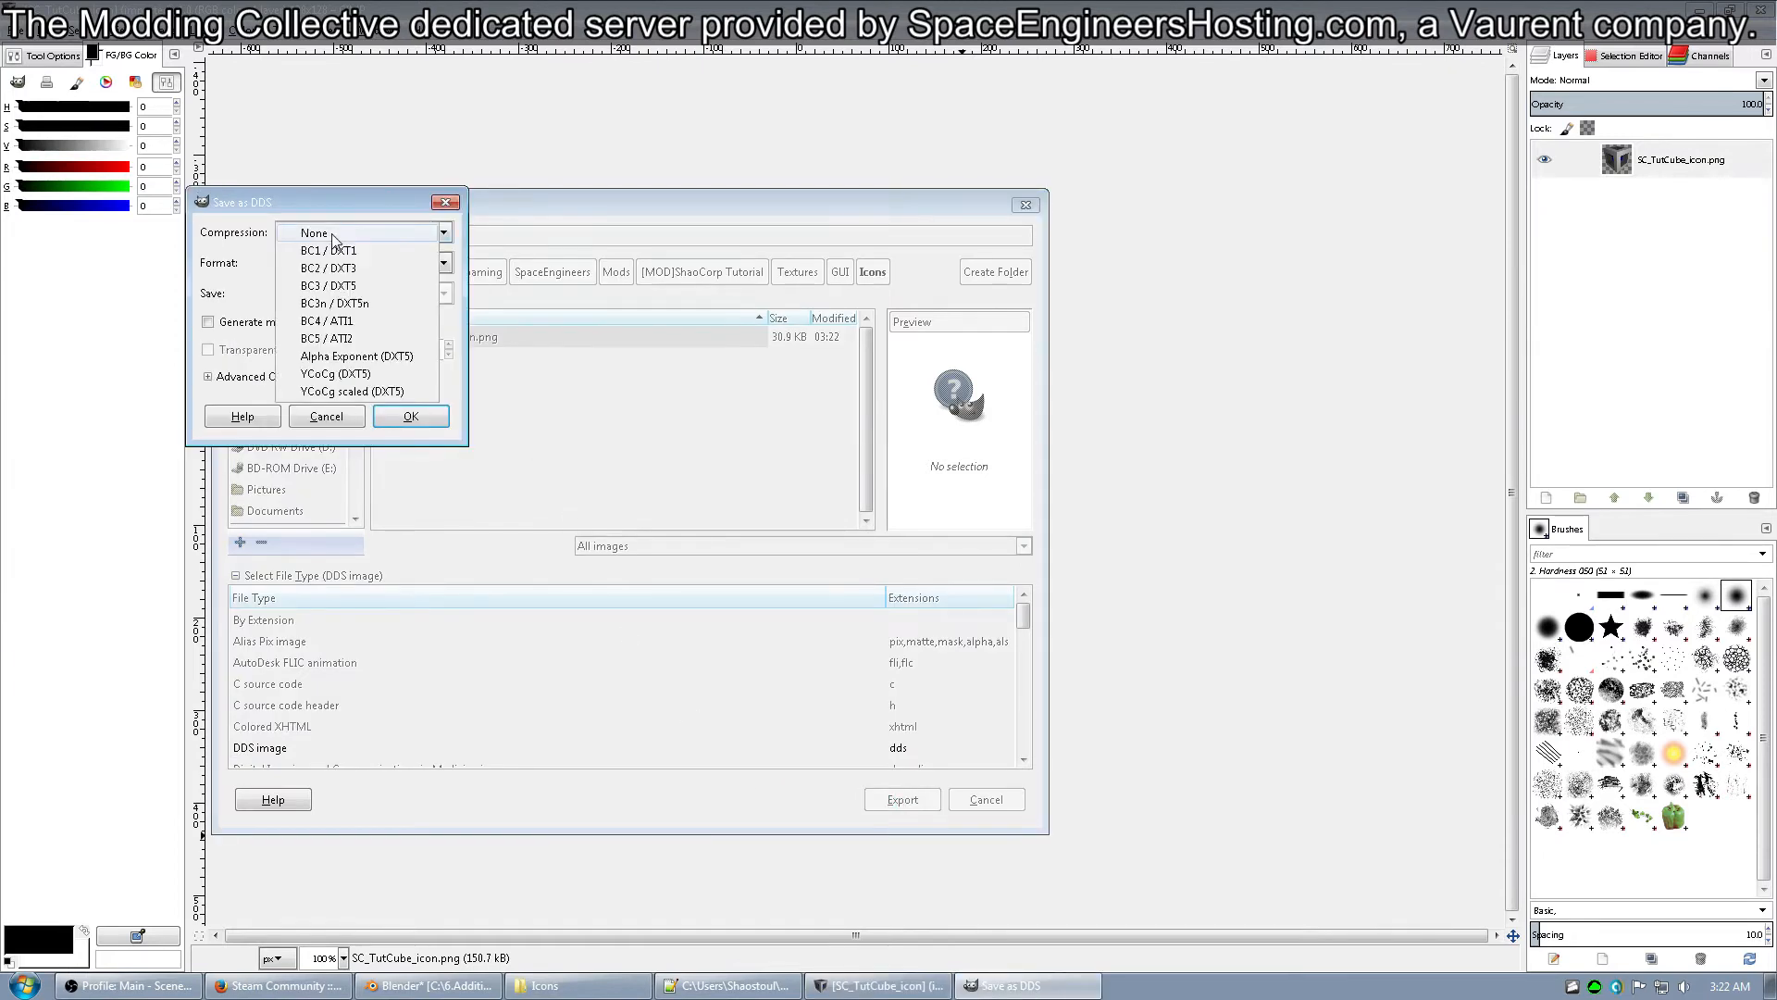
click(384, 288)
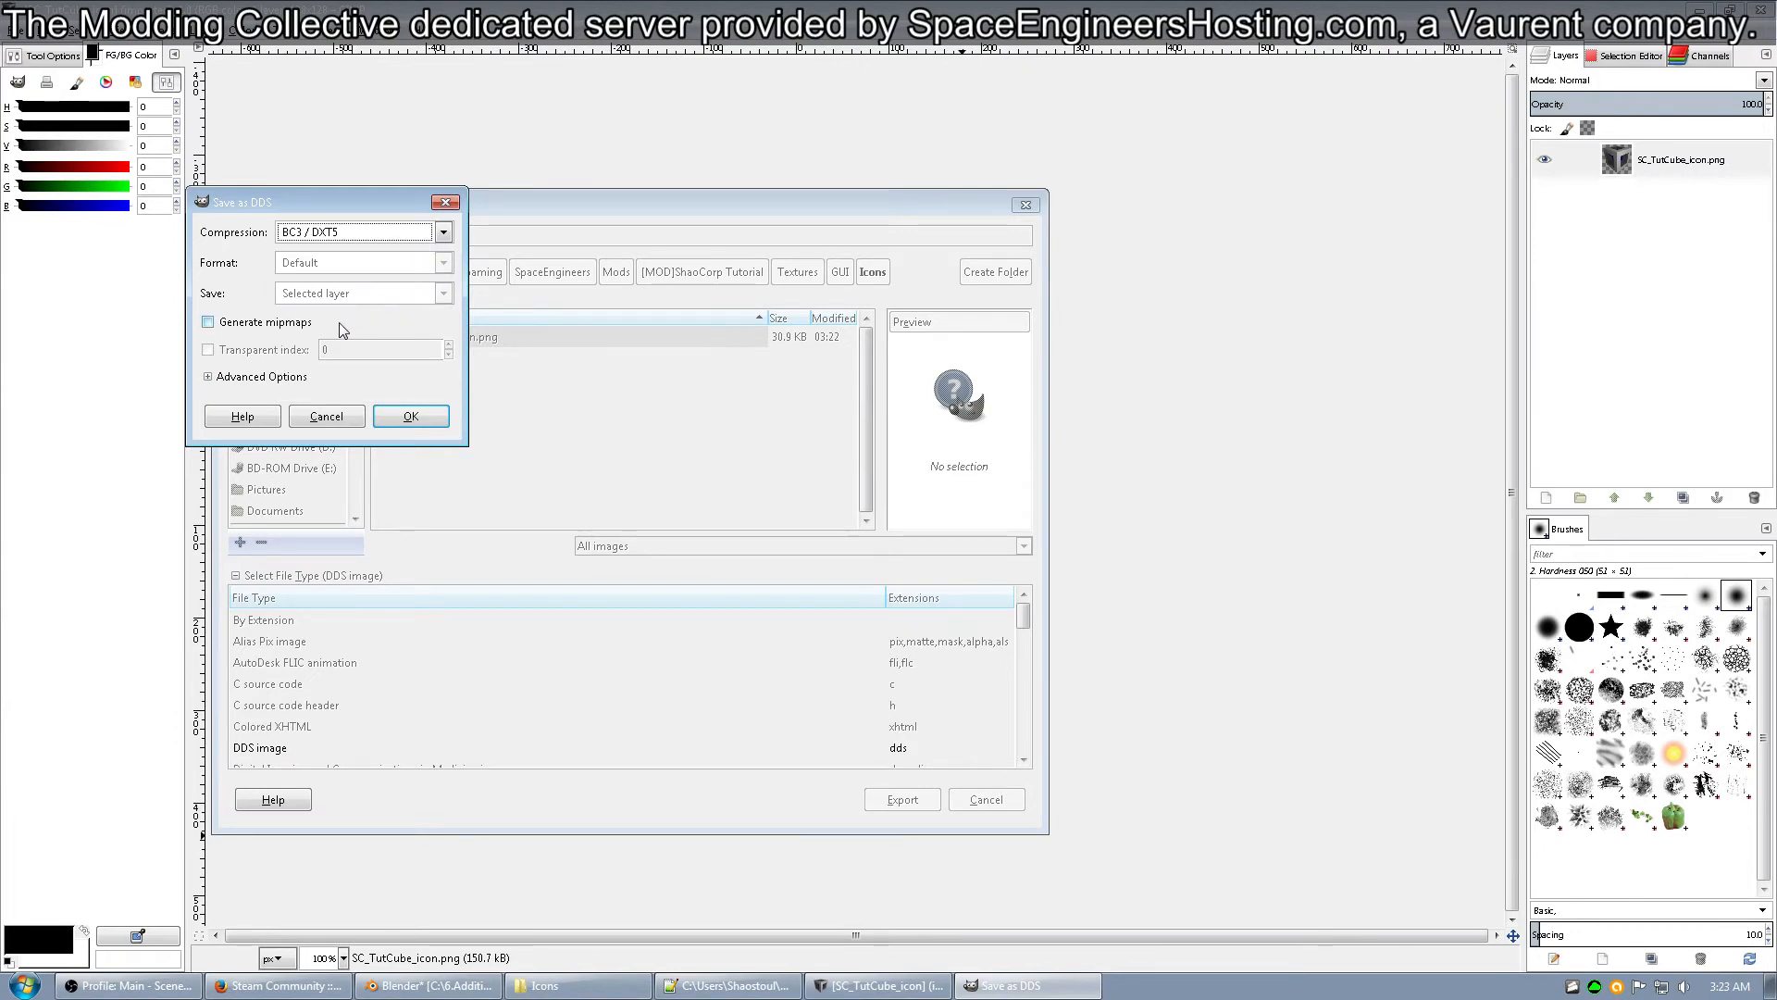
click(296, 322)
click(392, 414)
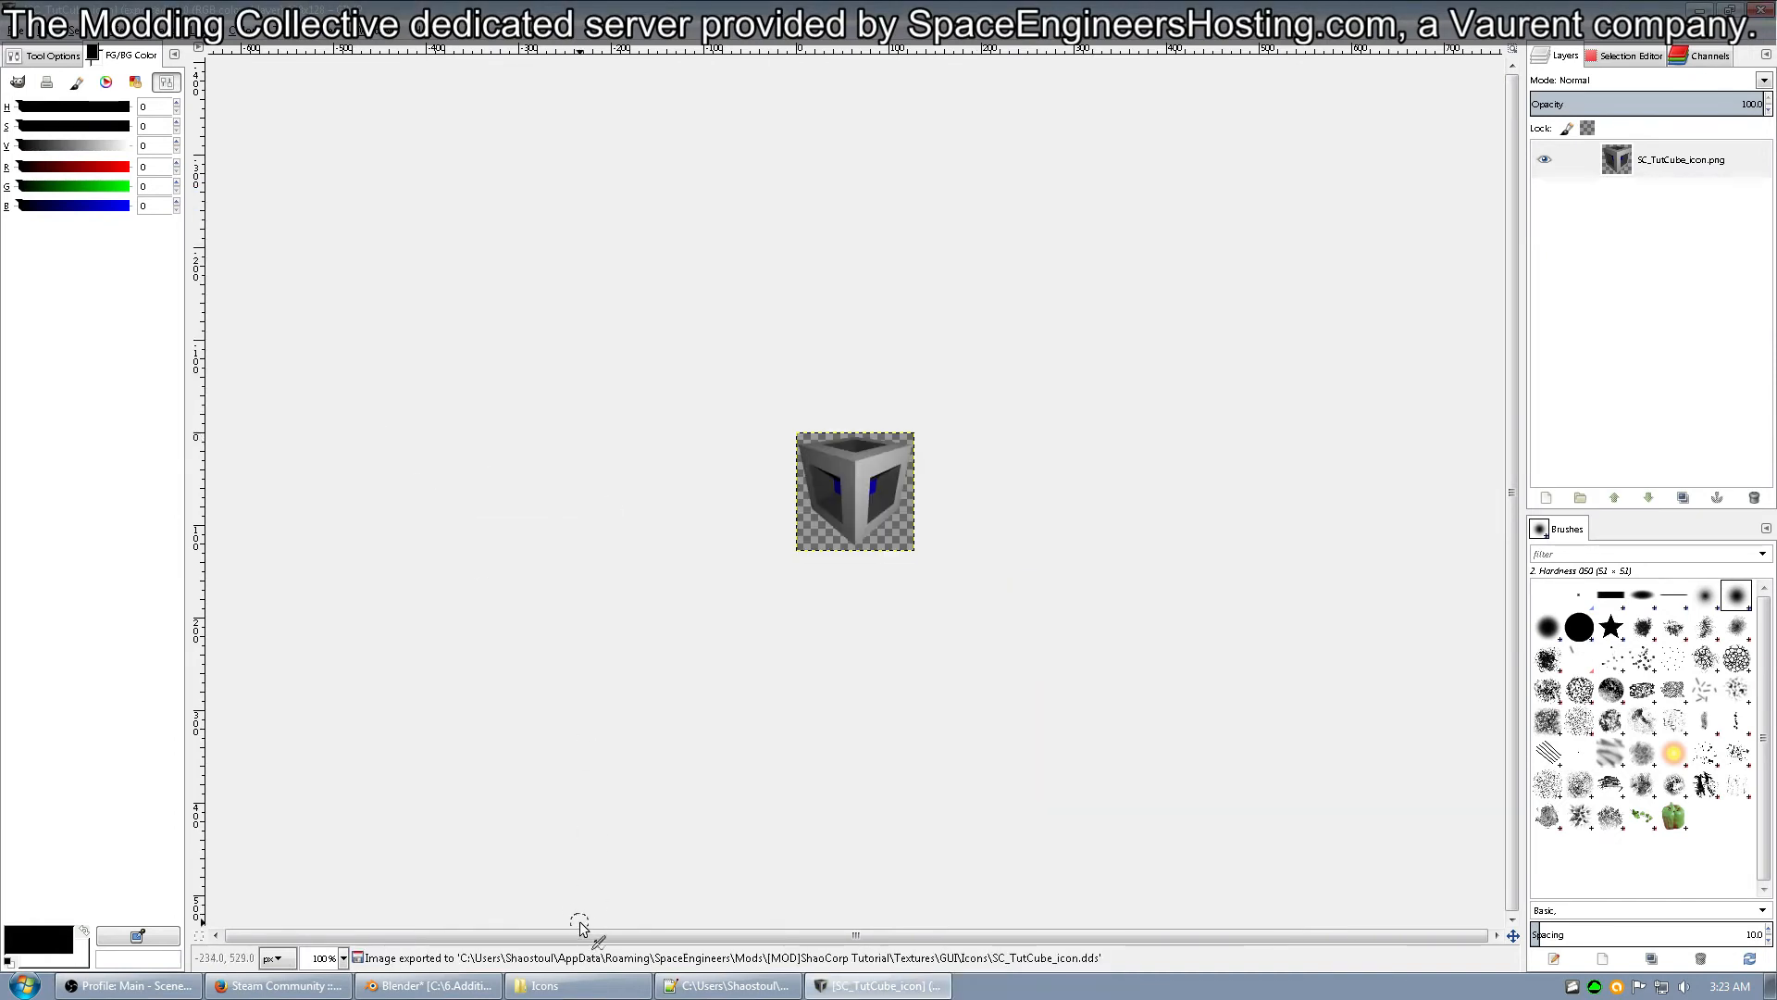
Switch to Windows Explorer and copy the name of the exported SC_TutCube_icon DDS file in the Icons folder.
click(603, 979)
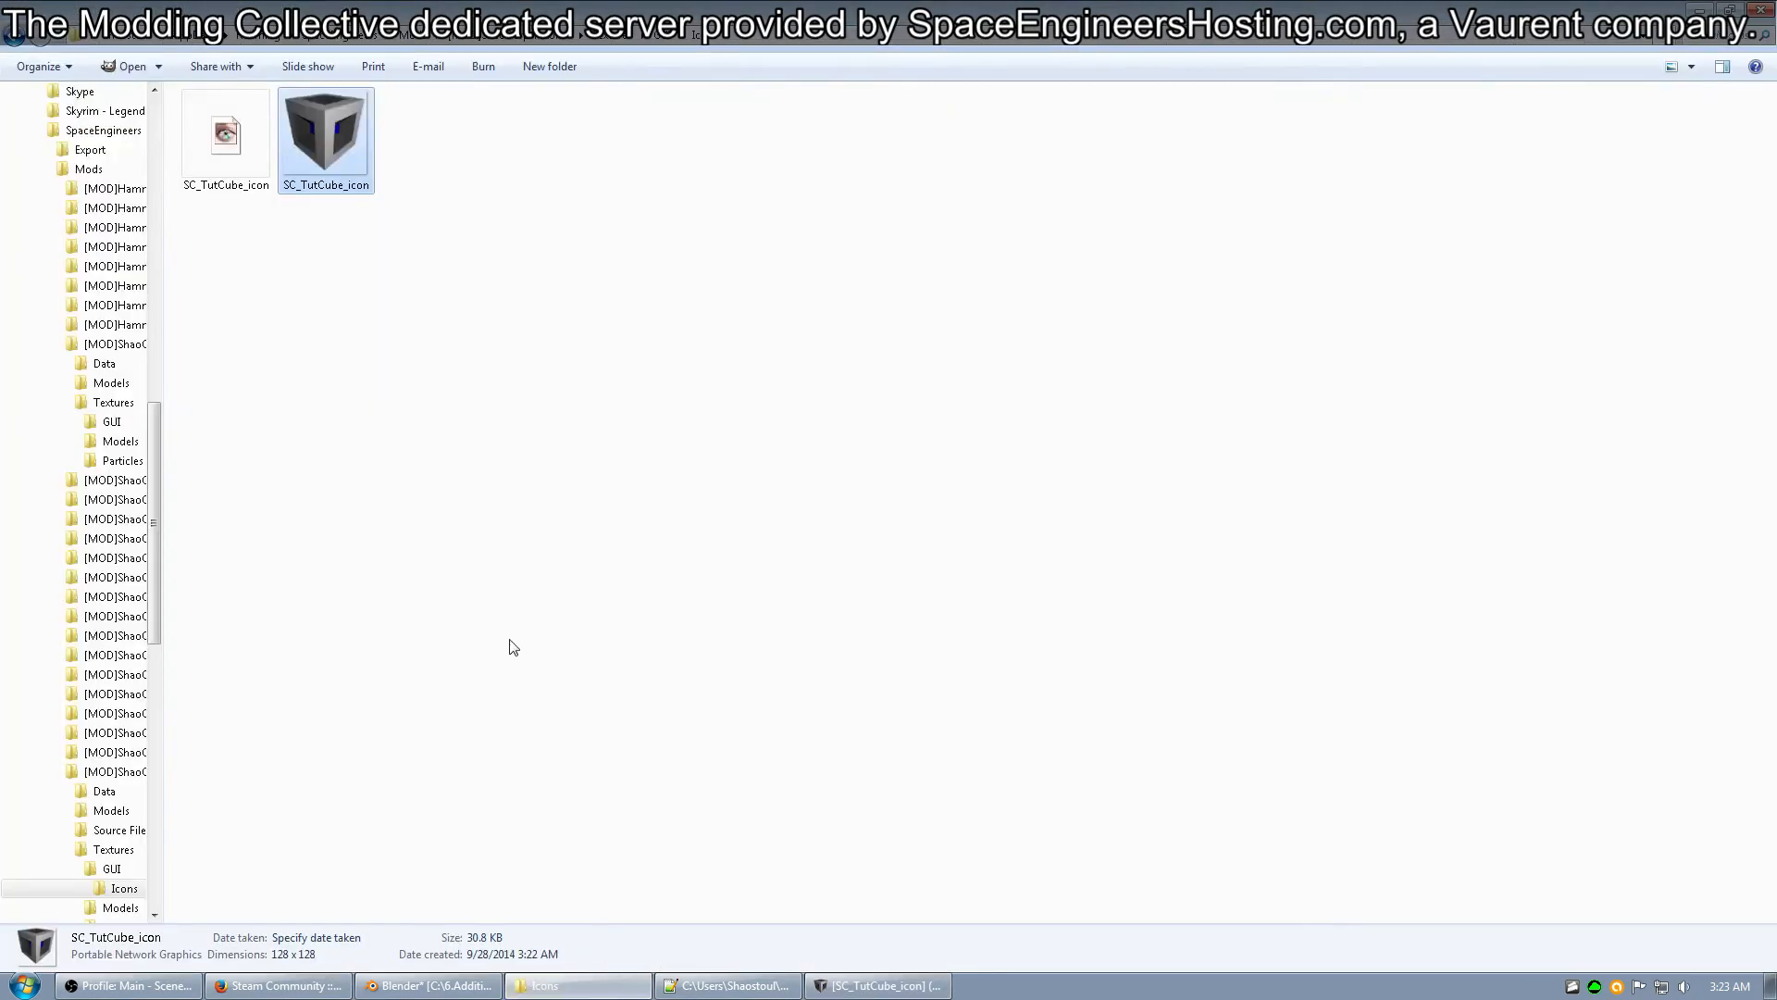
click(244, 159)
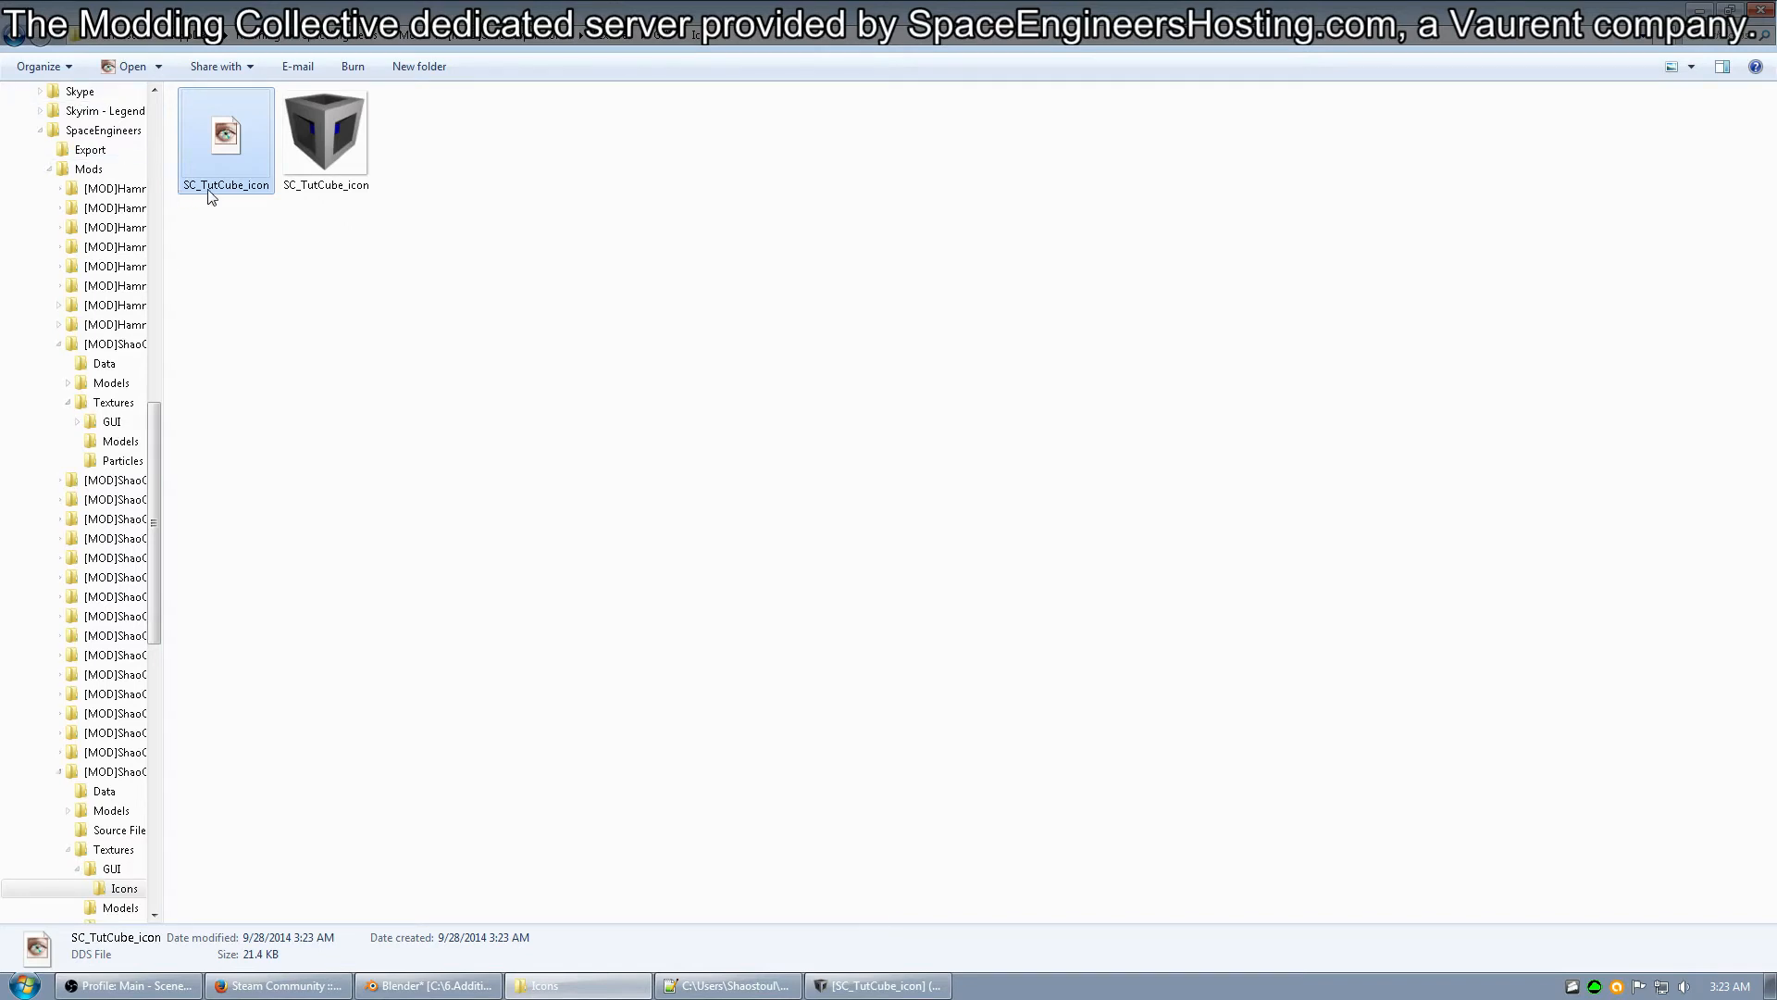
click(244, 186)
key(ctrl+c)
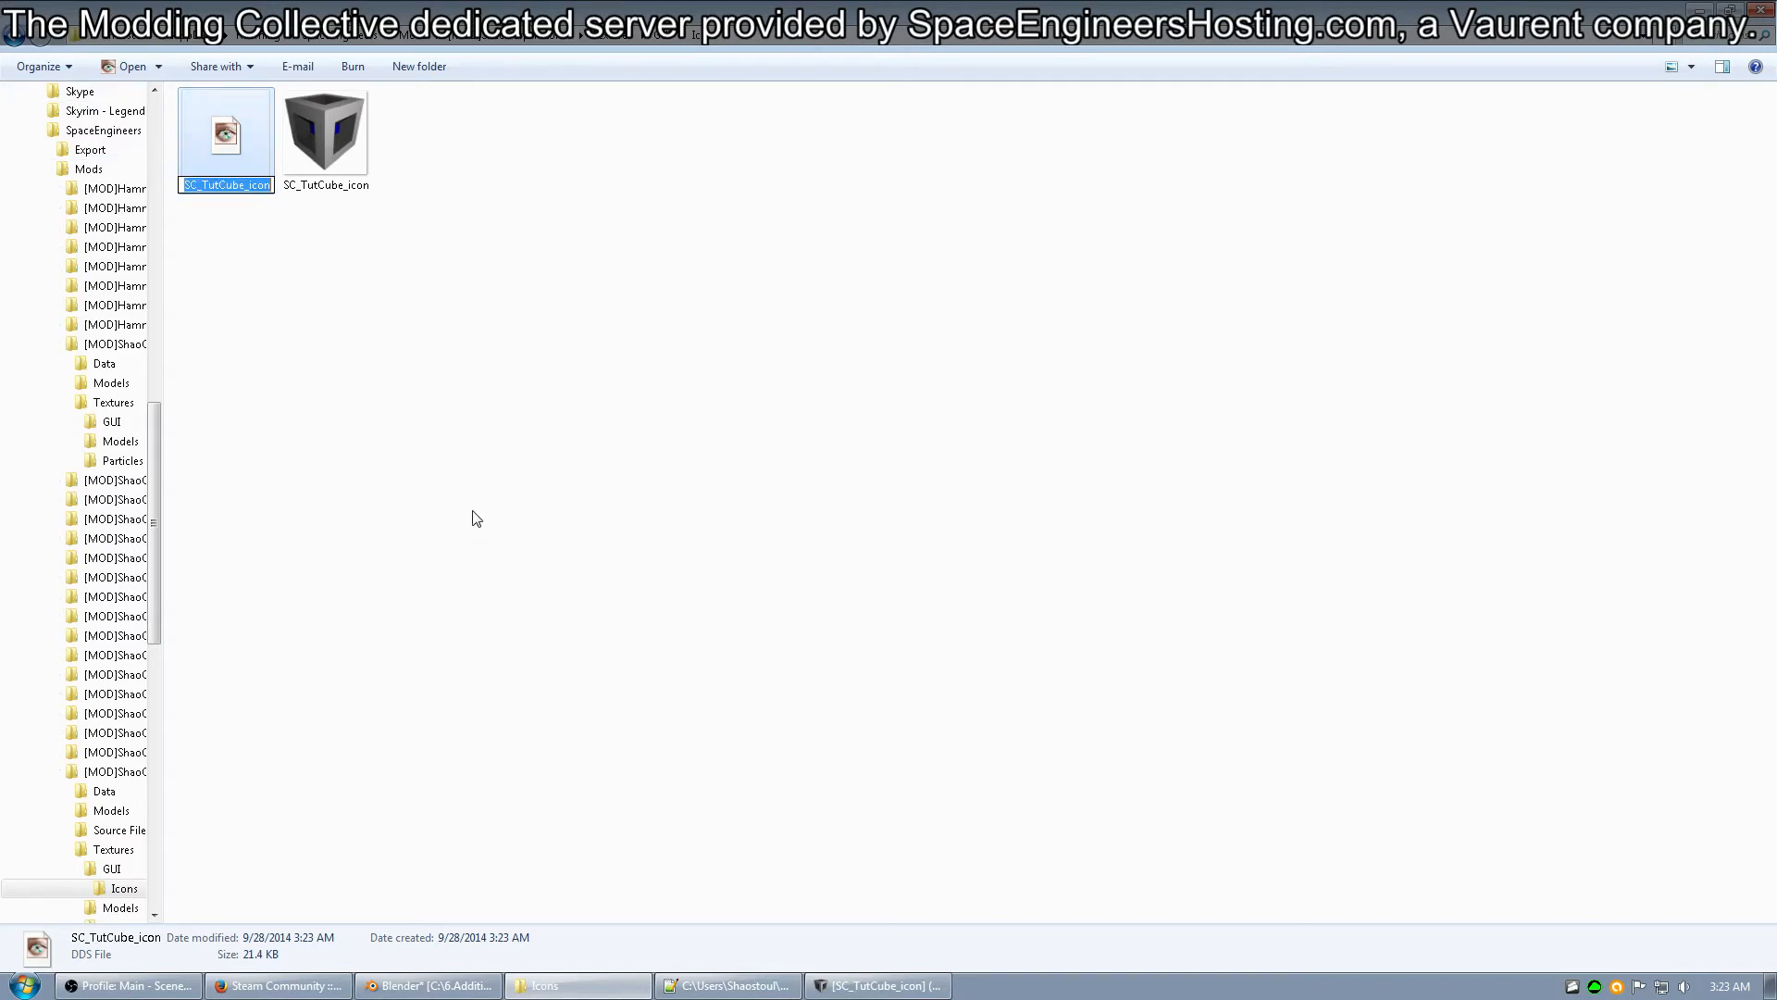
click(476, 518)
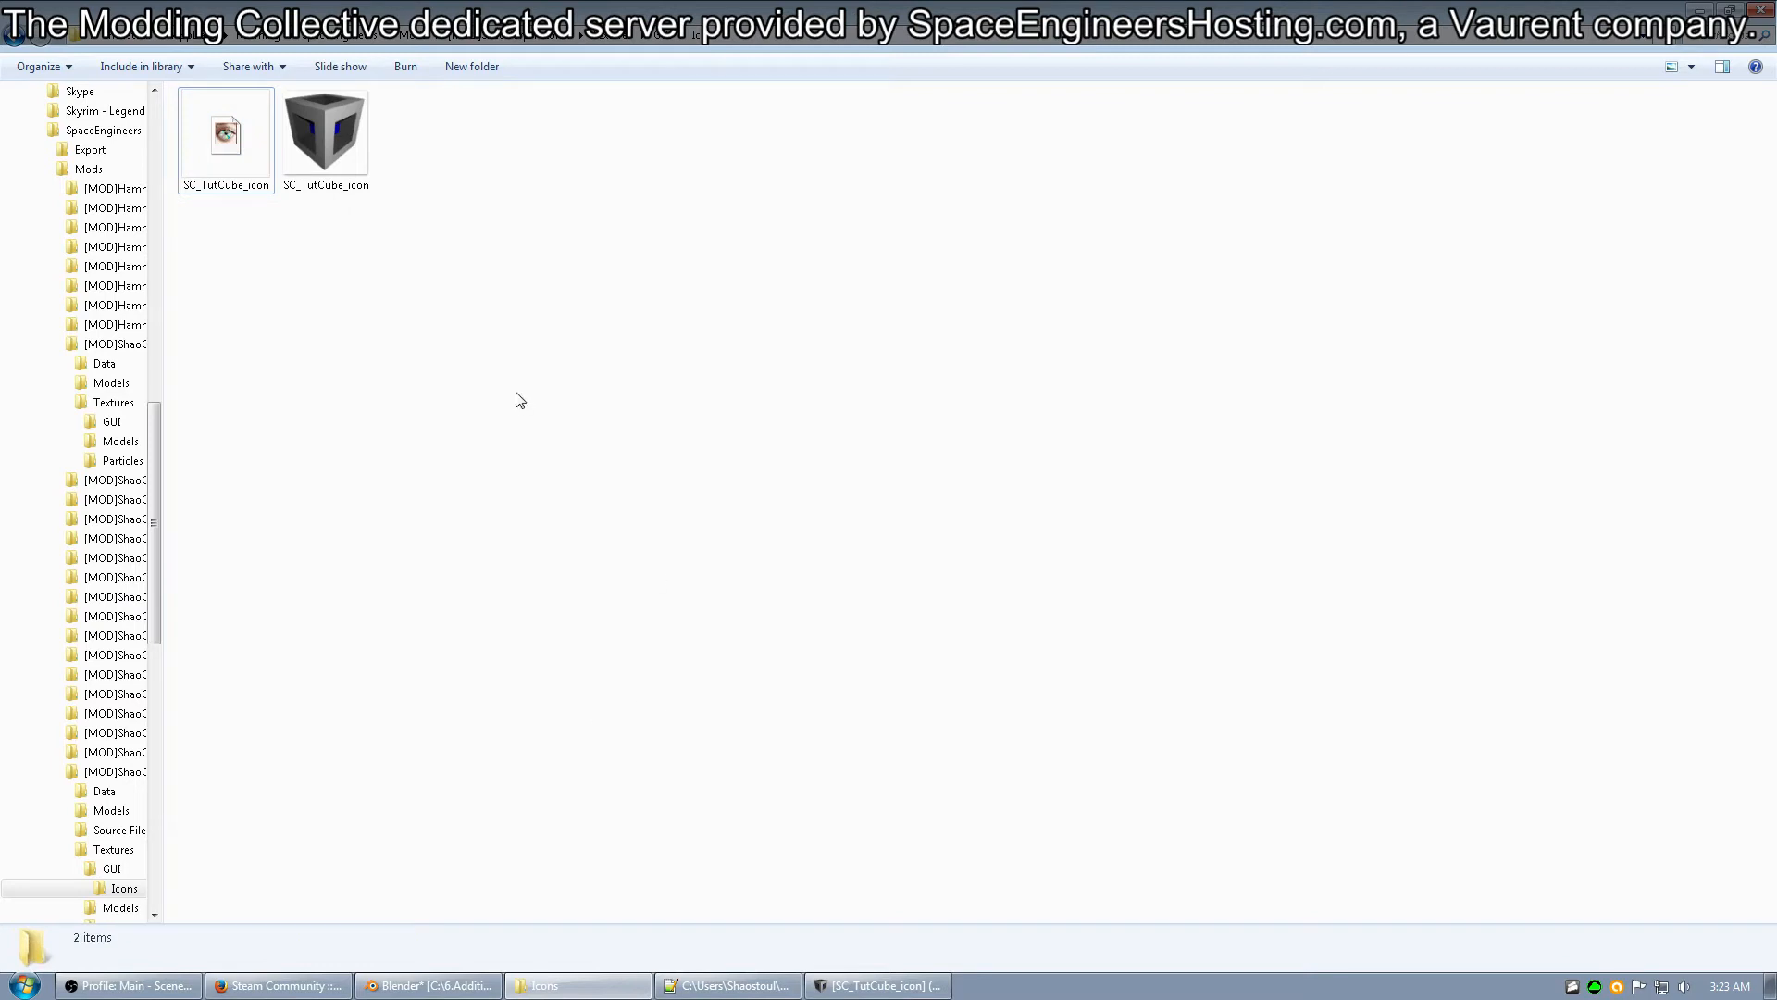
Locate the CubeBlocks file in the mod's Data folder and switch to CubeBlocks.sbc in Notepad++.
key(BackSpace)
key(BackSpace)
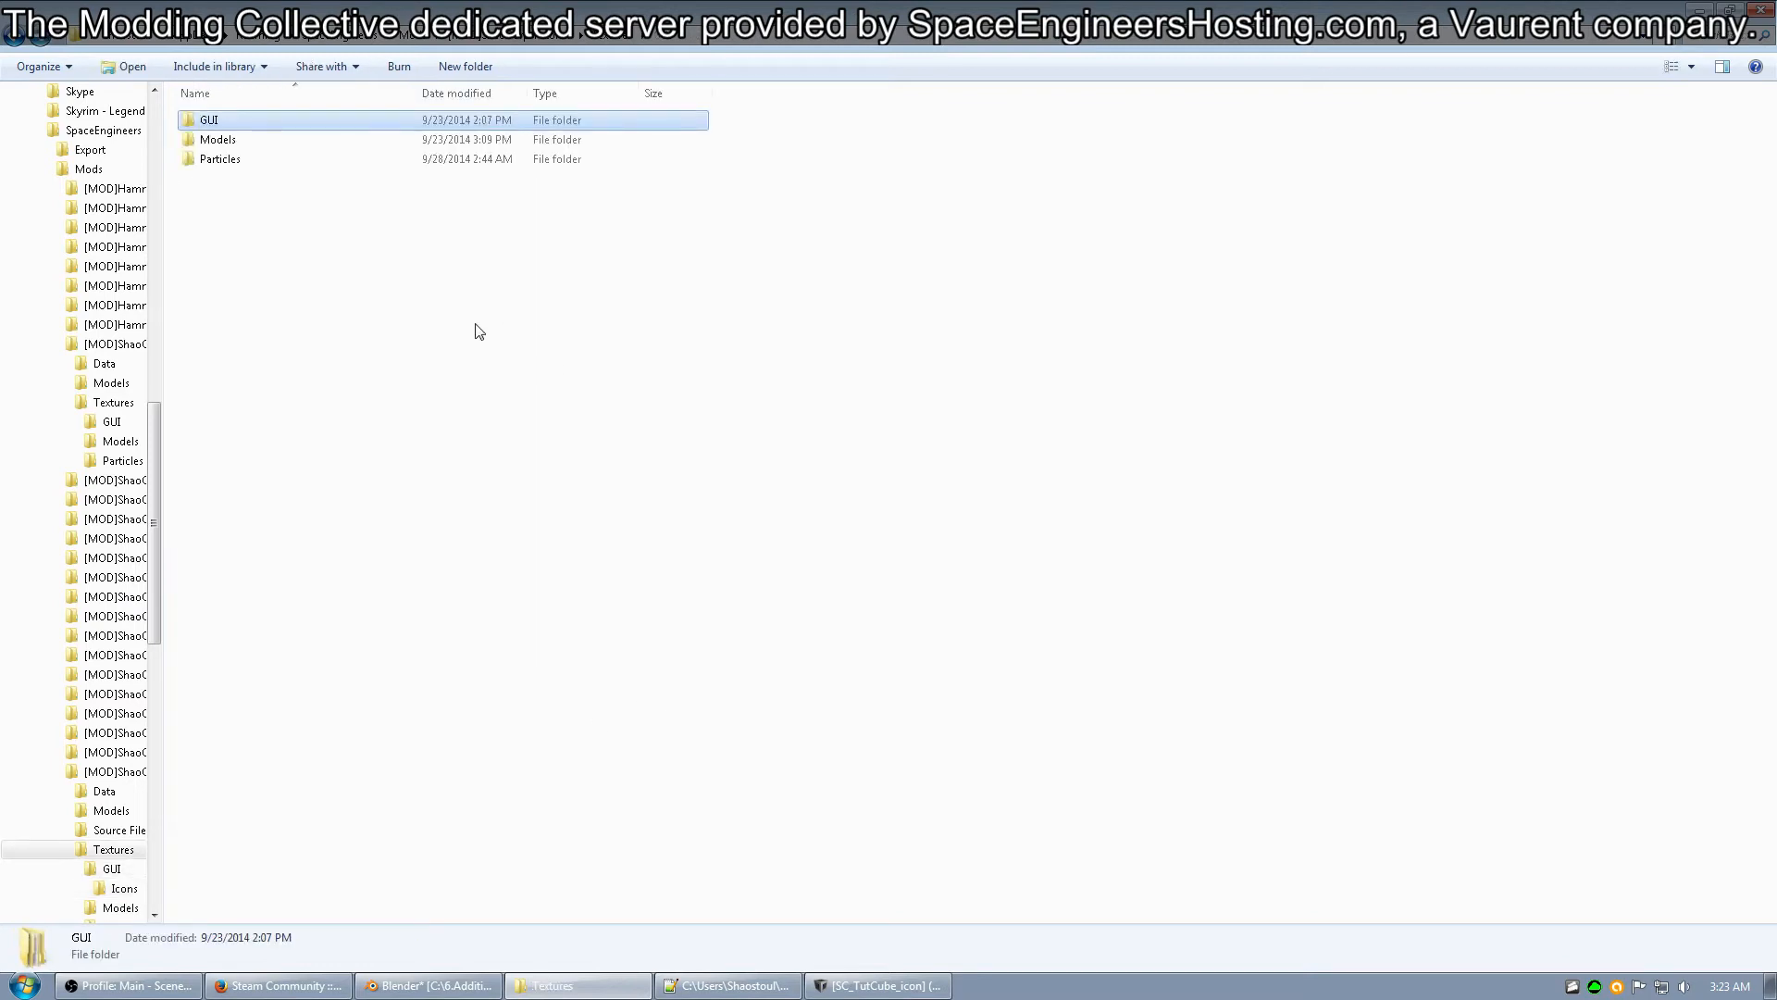
key(BackSpace)
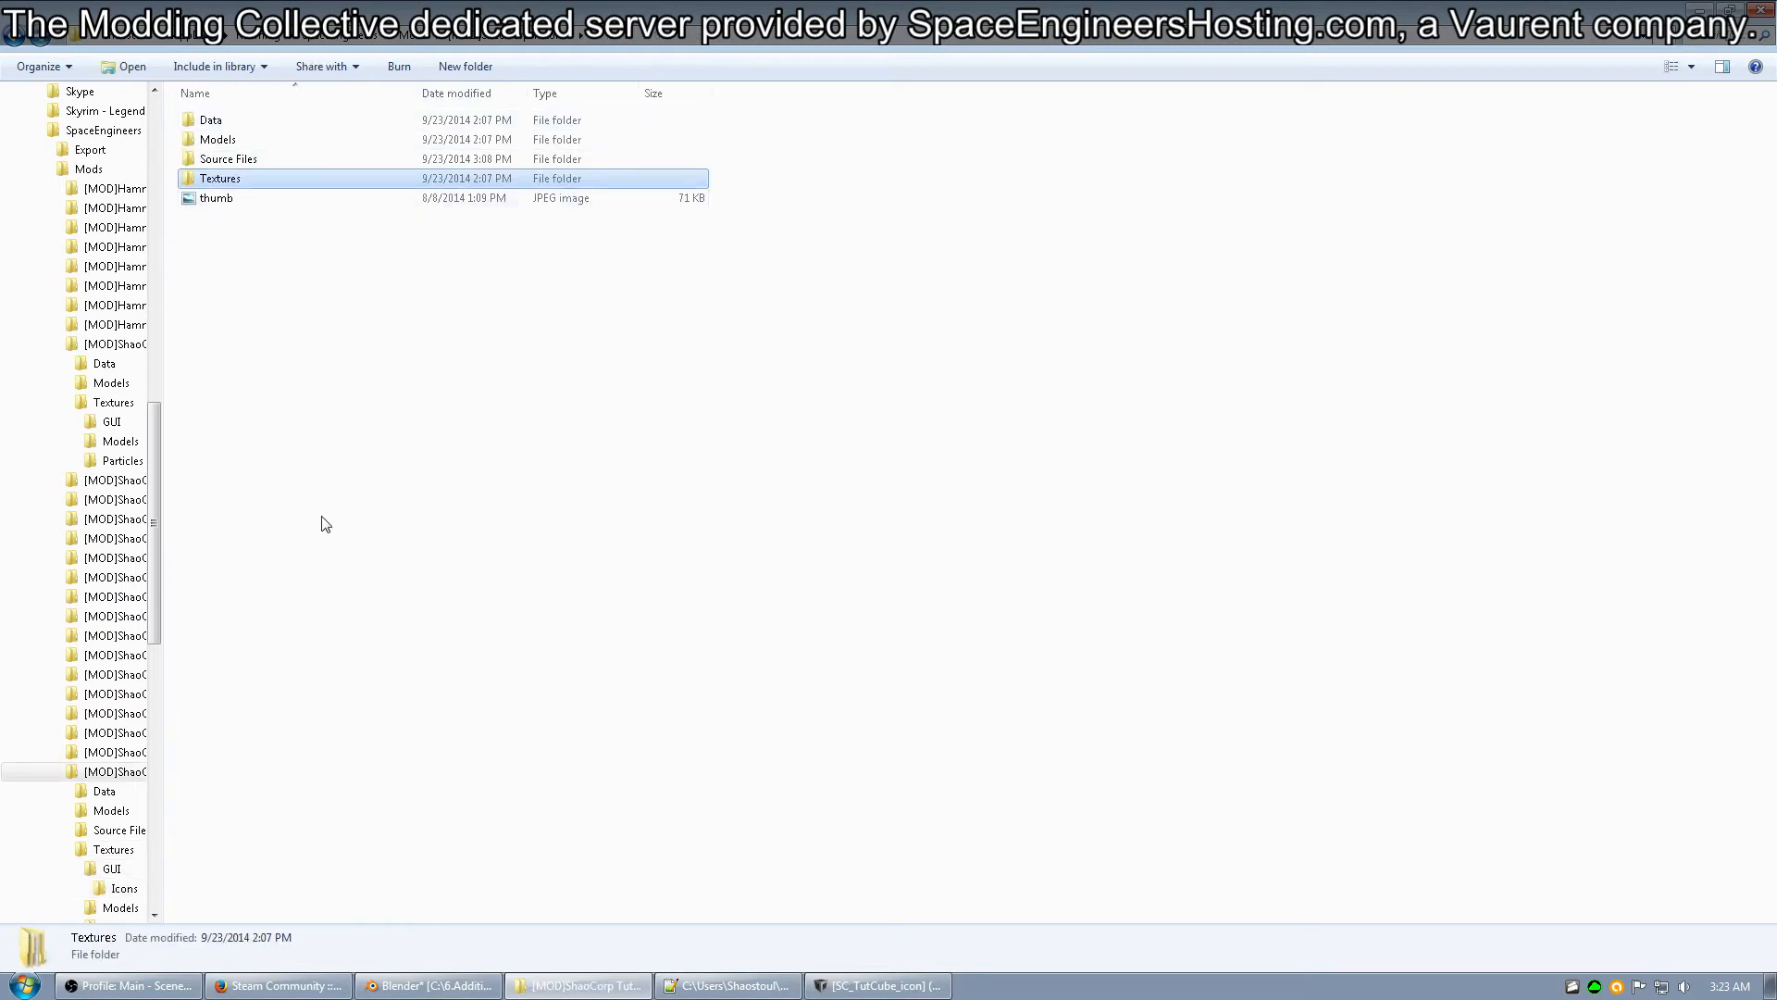
double_click(213, 121)
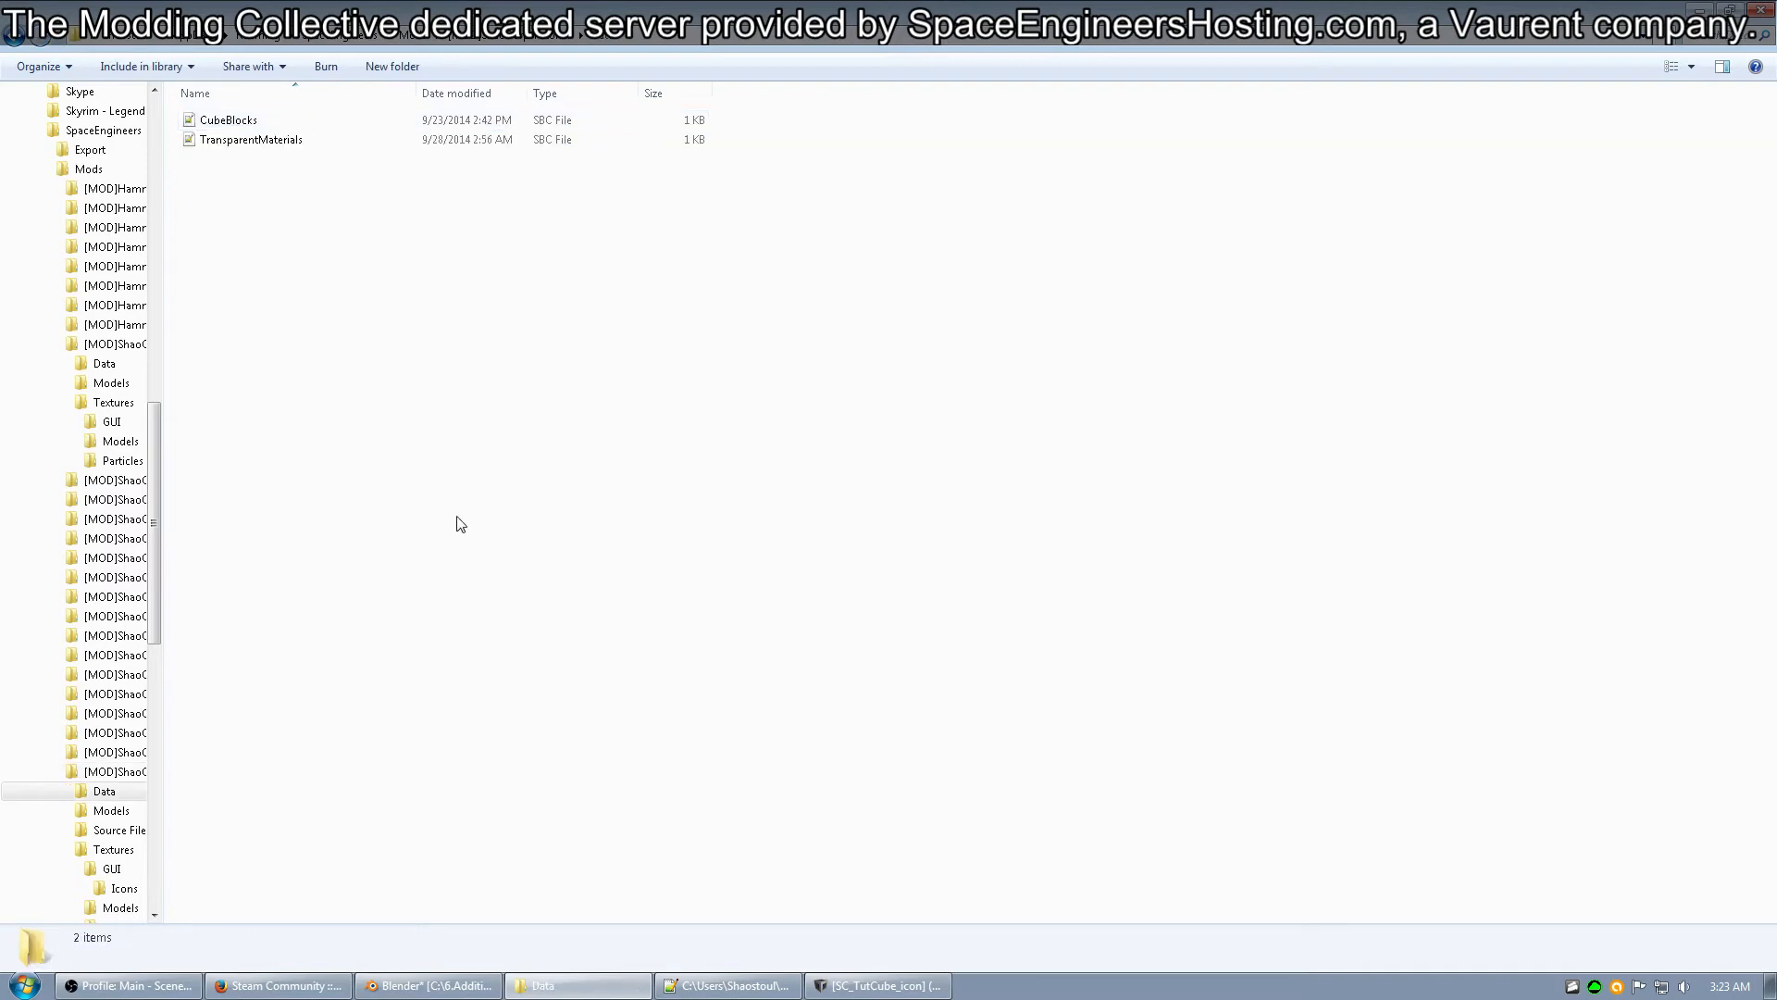
click(229, 120)
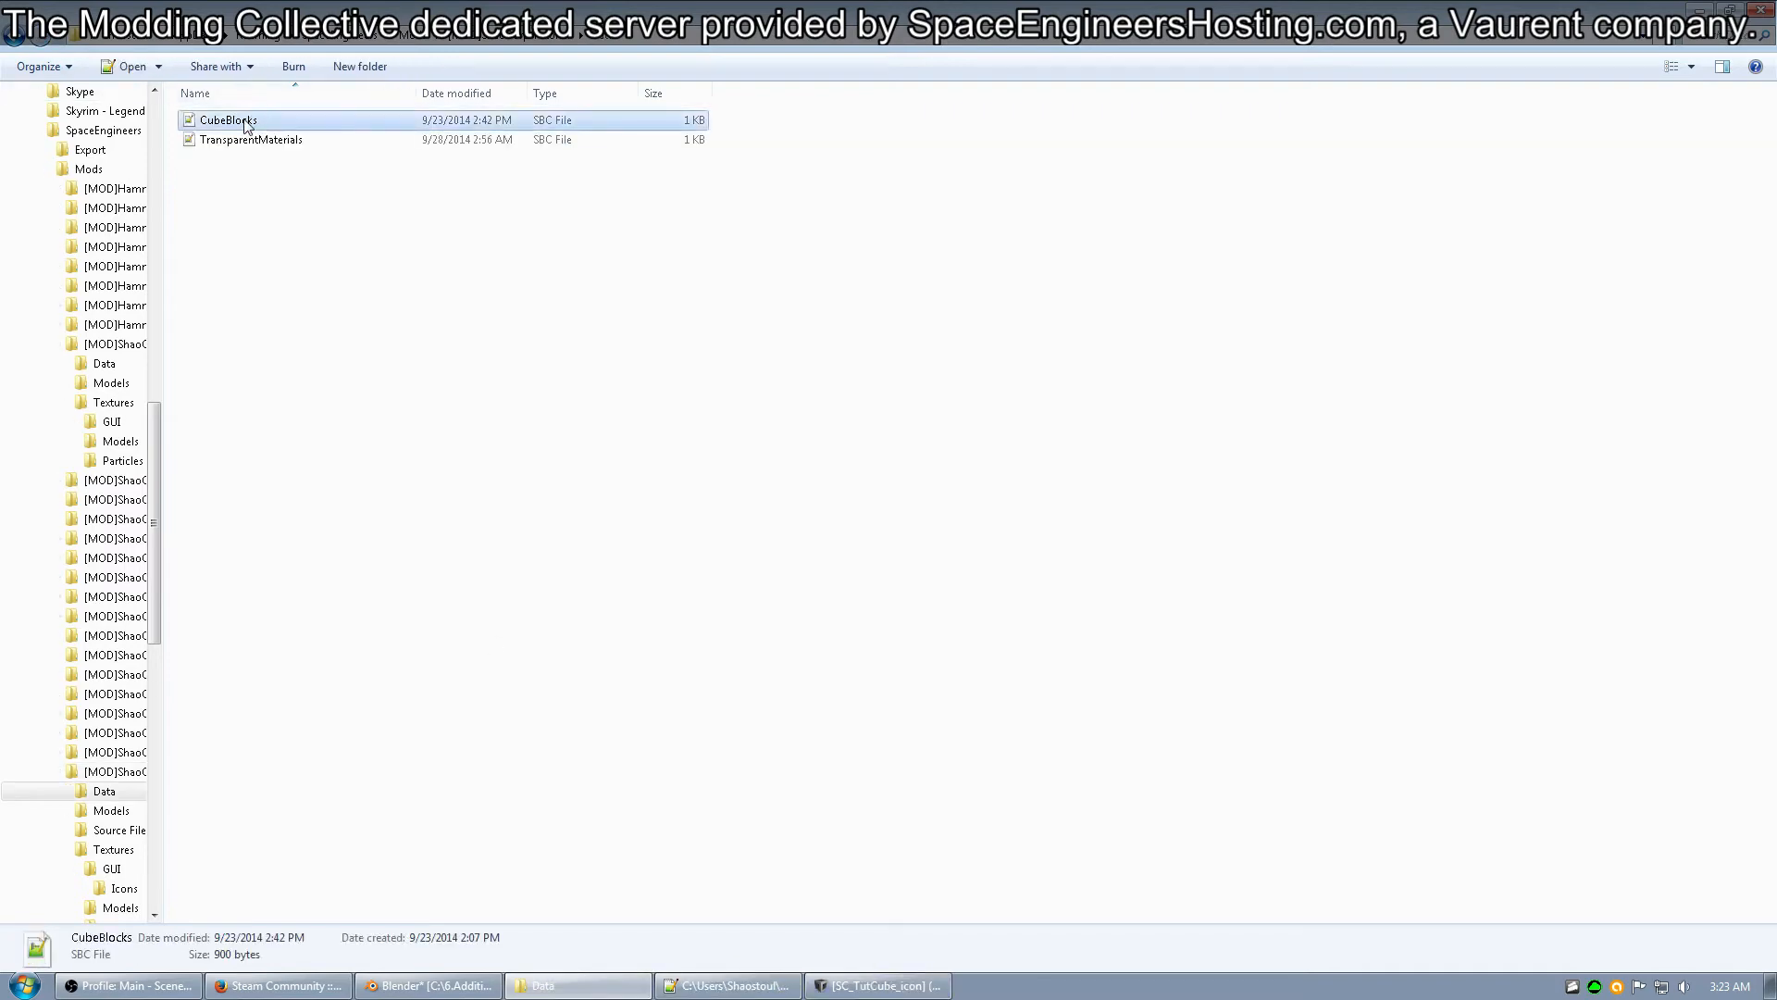
click(690, 987)
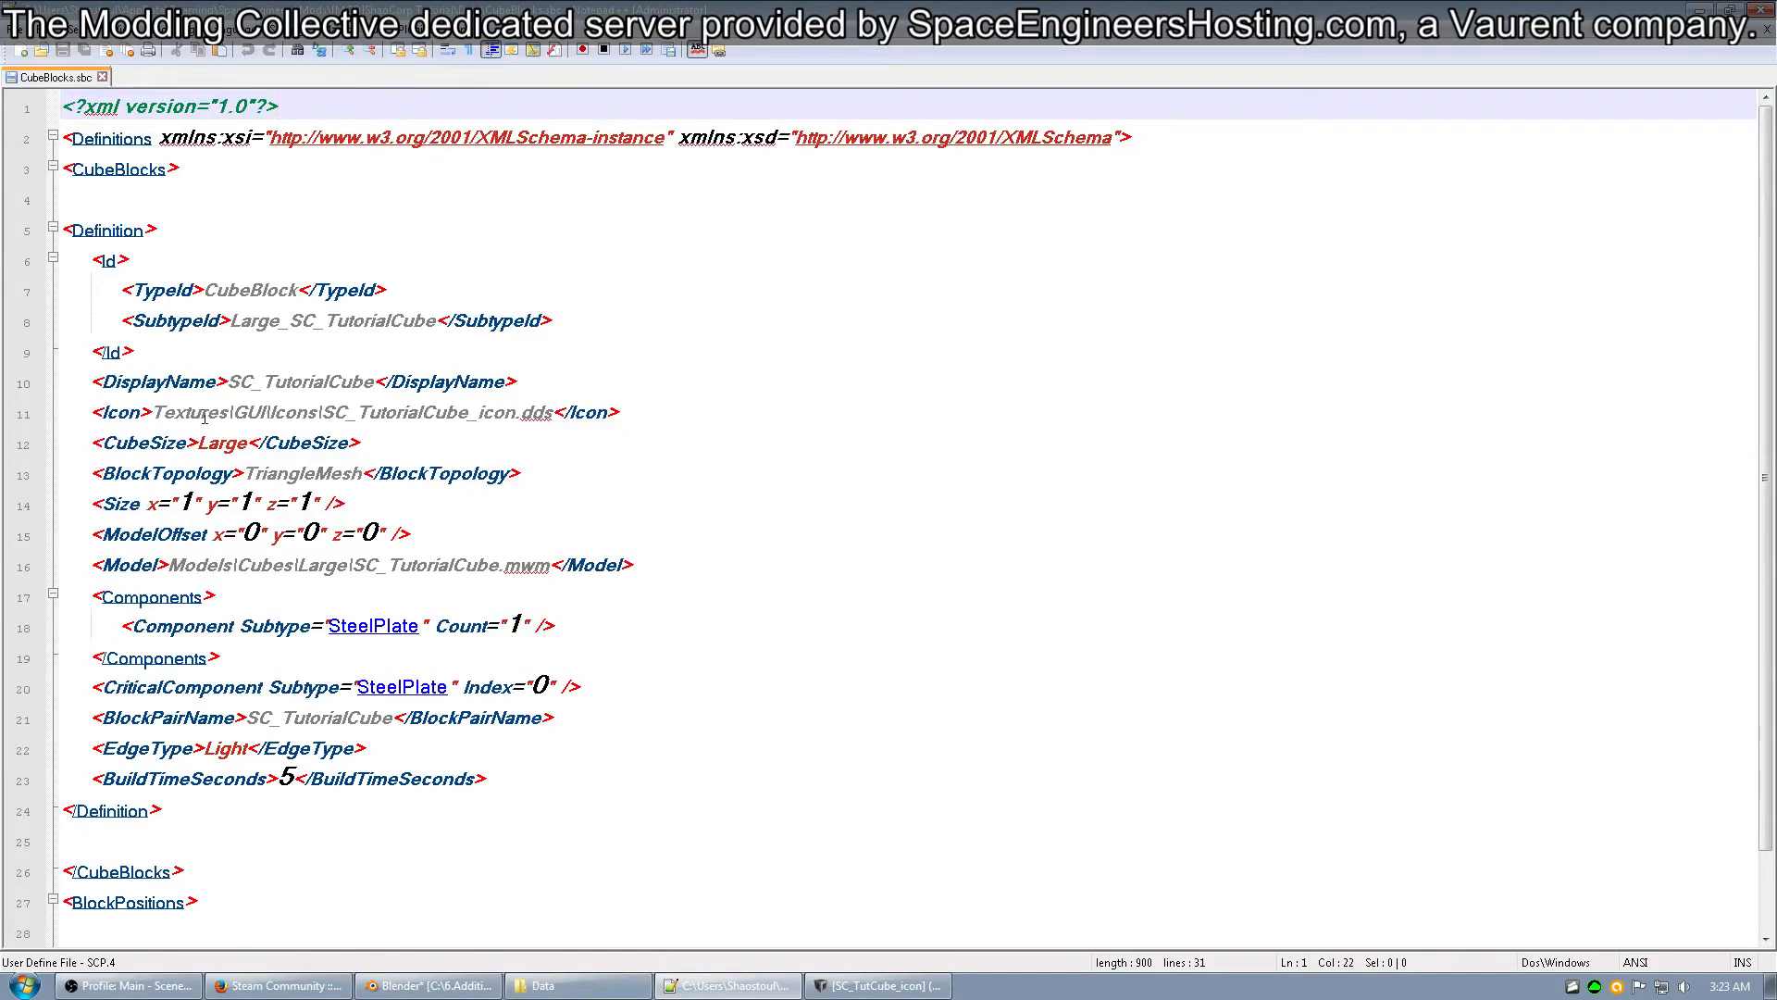
Replace the file name in the Icon path on line 11 with SC_TutCube_icon, keeping the Textures\GUI\Icons folder and .dds extension.
drag(91, 410, 620, 421)
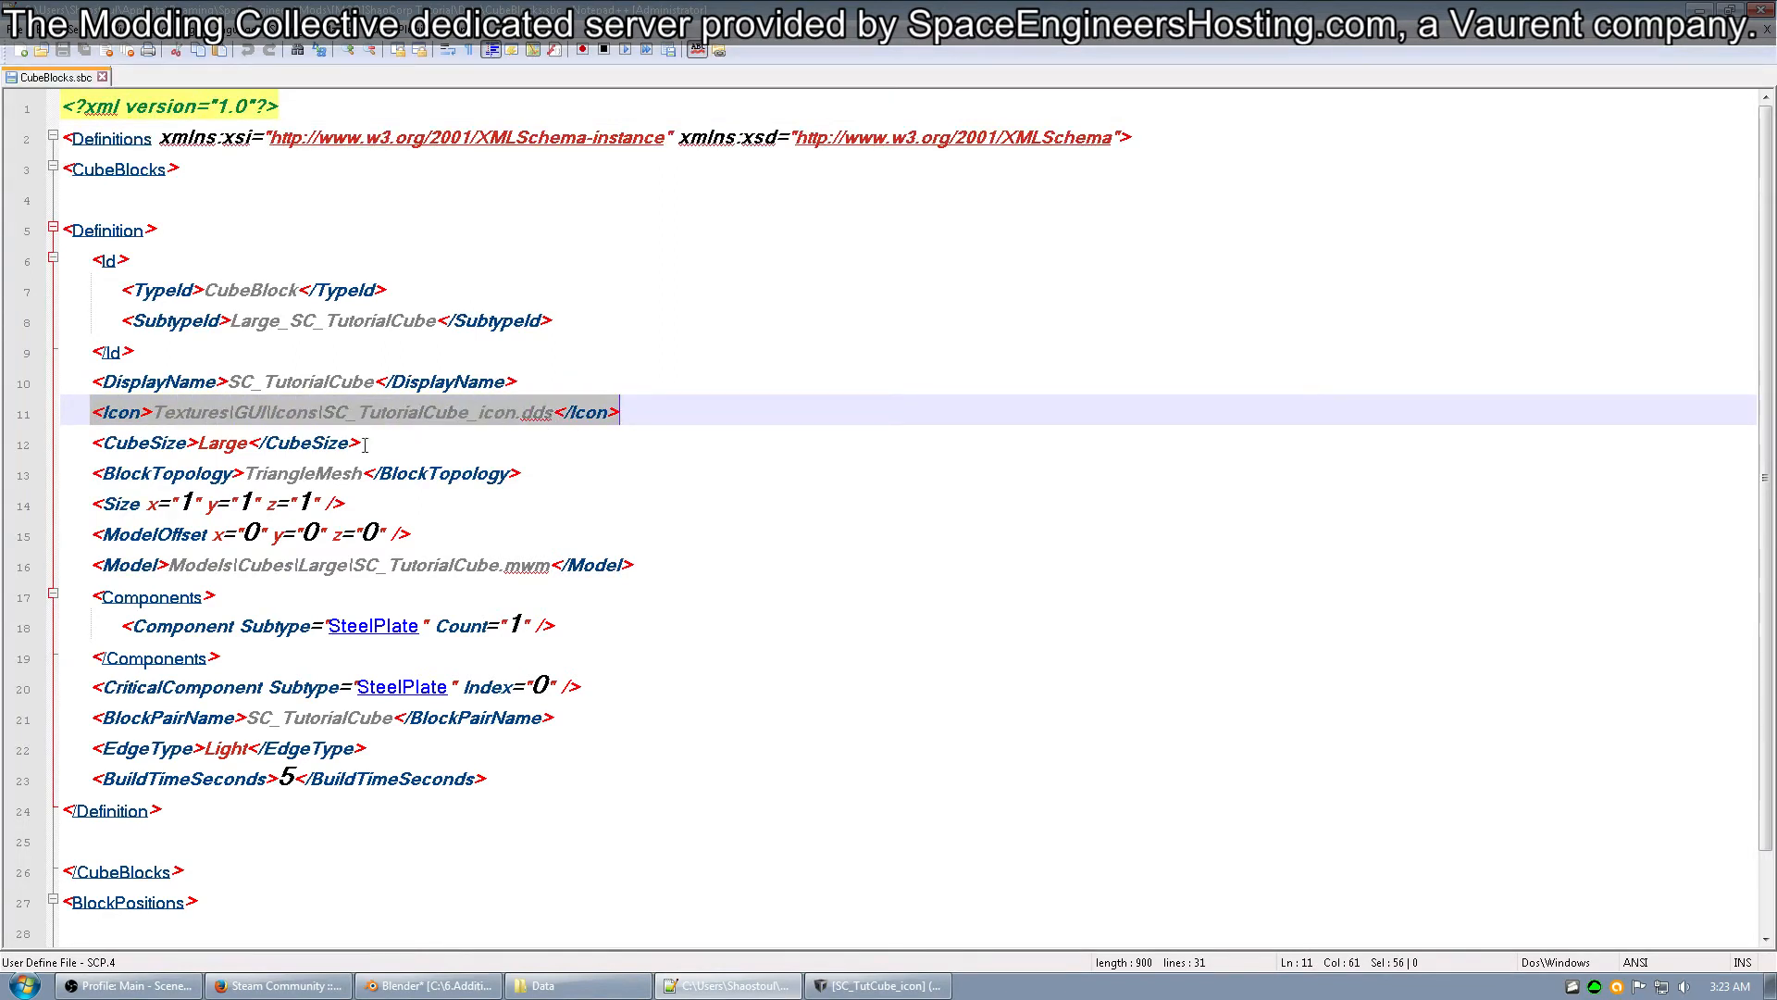
click(182, 412)
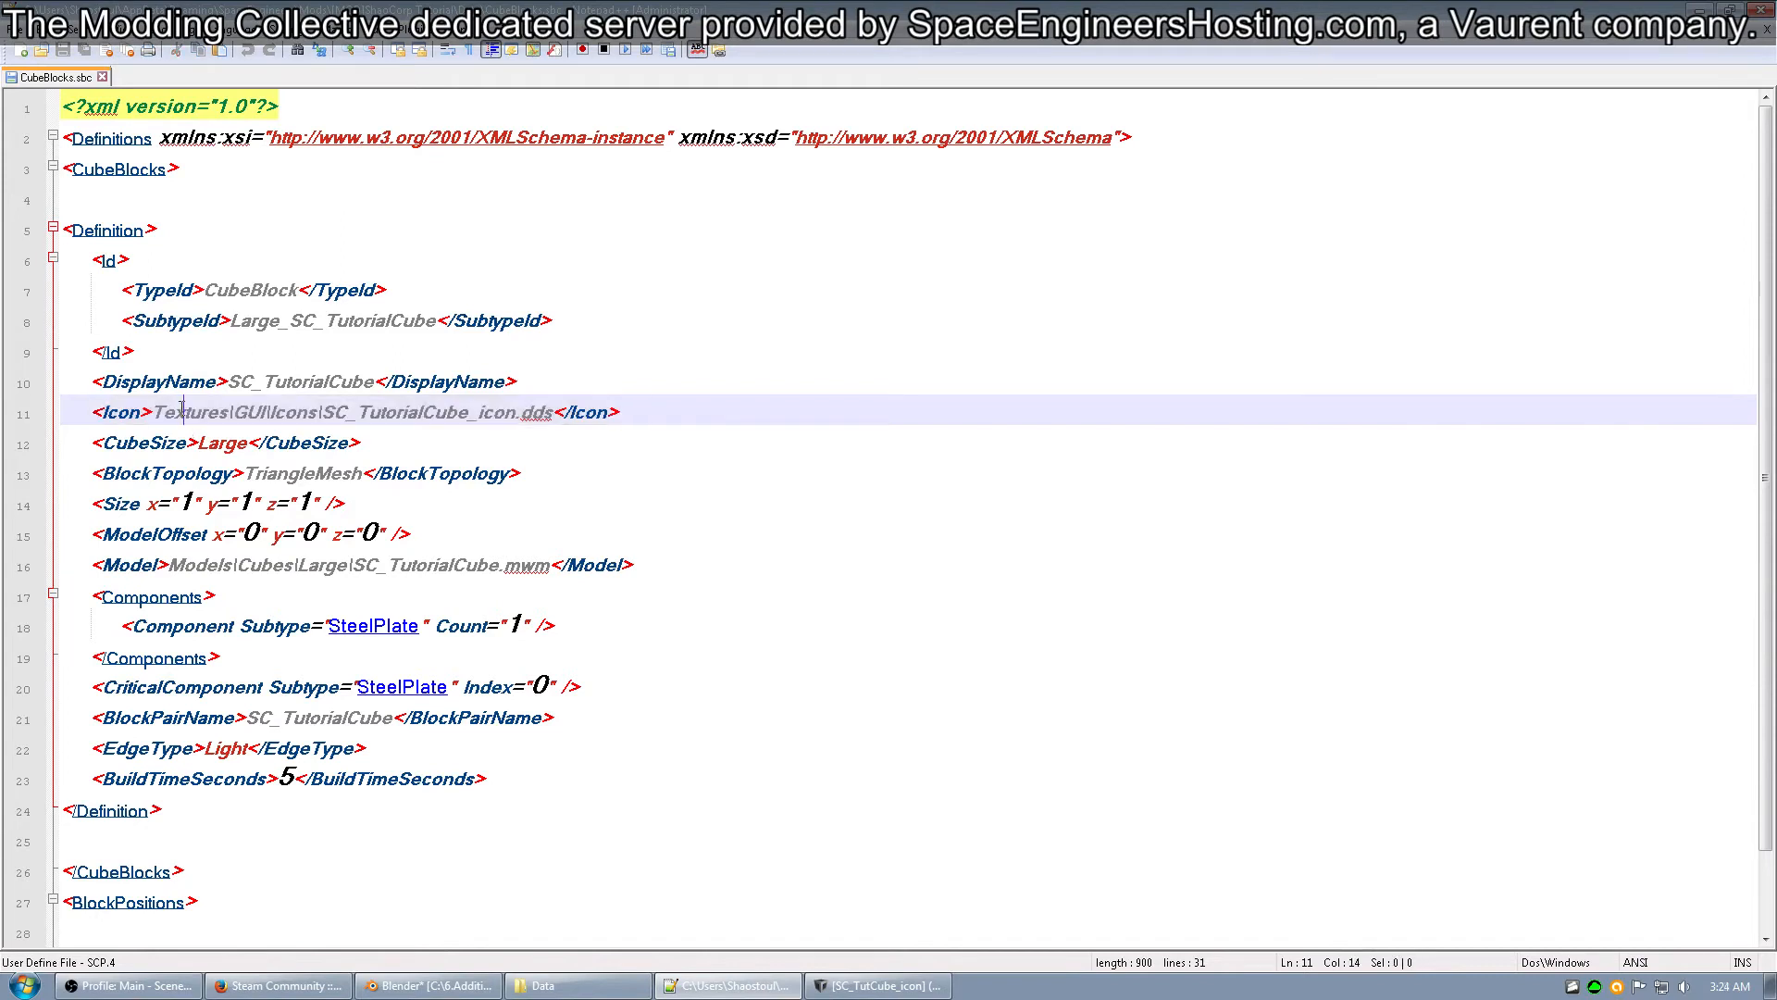
double_click(182, 413)
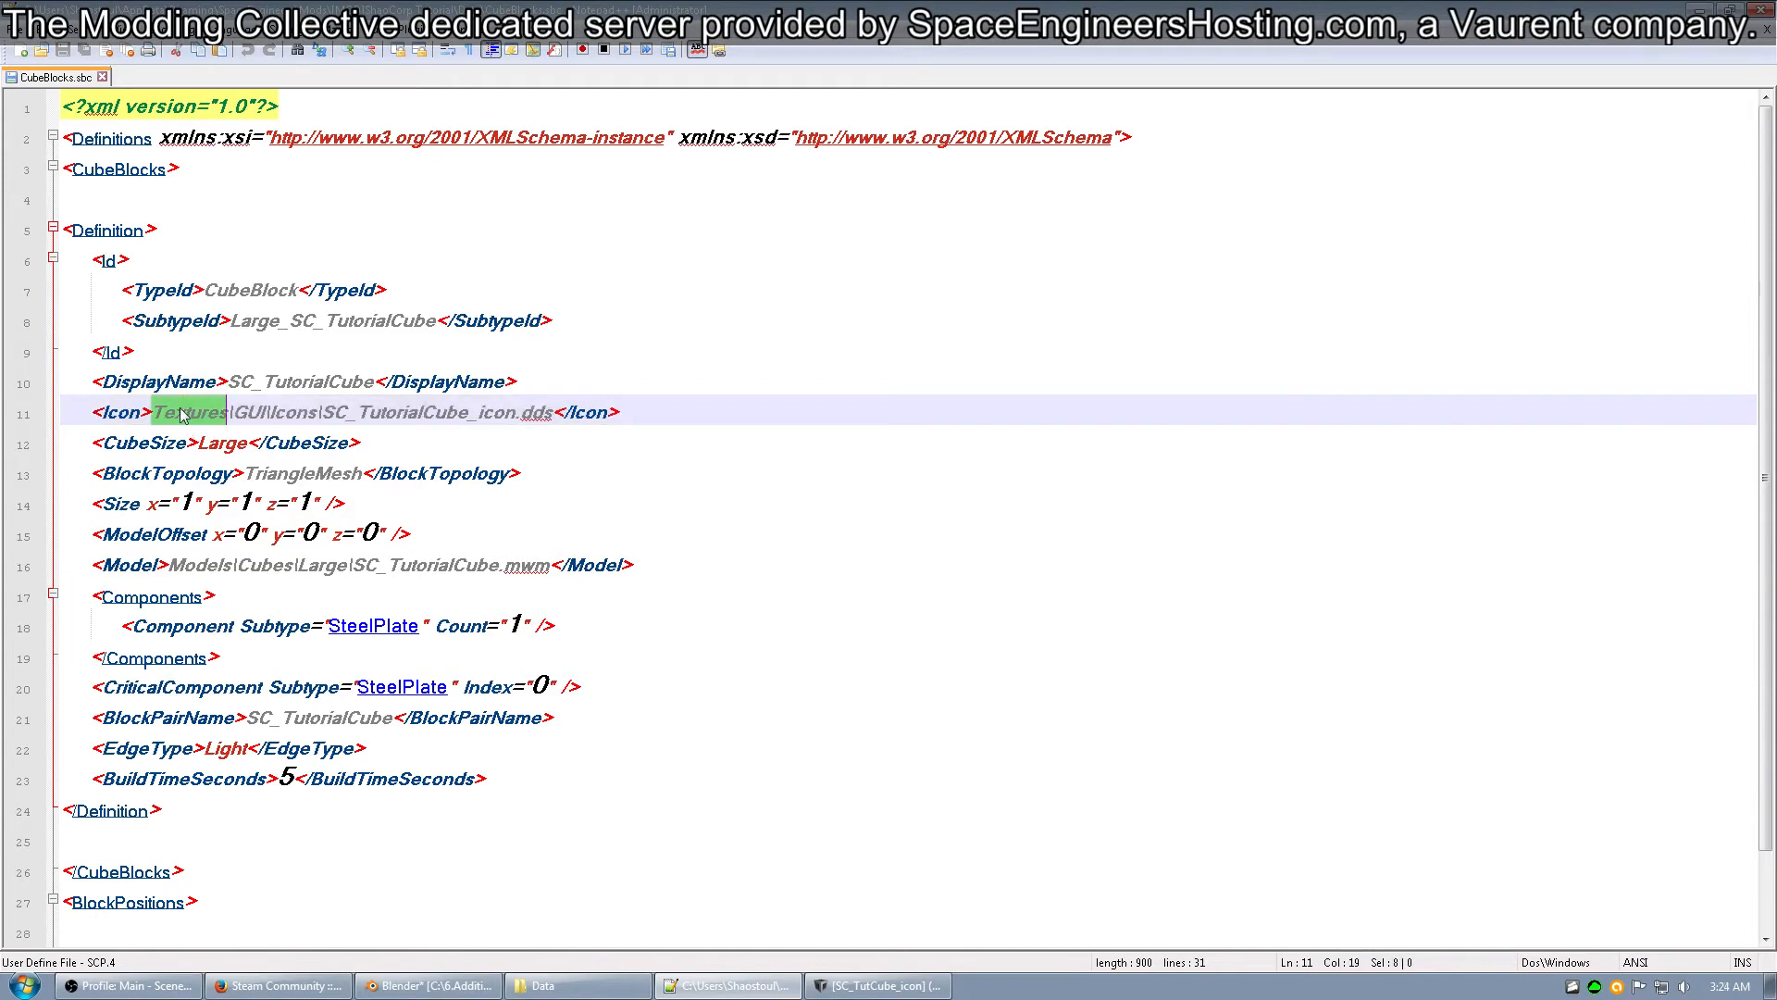
double_click(248, 412)
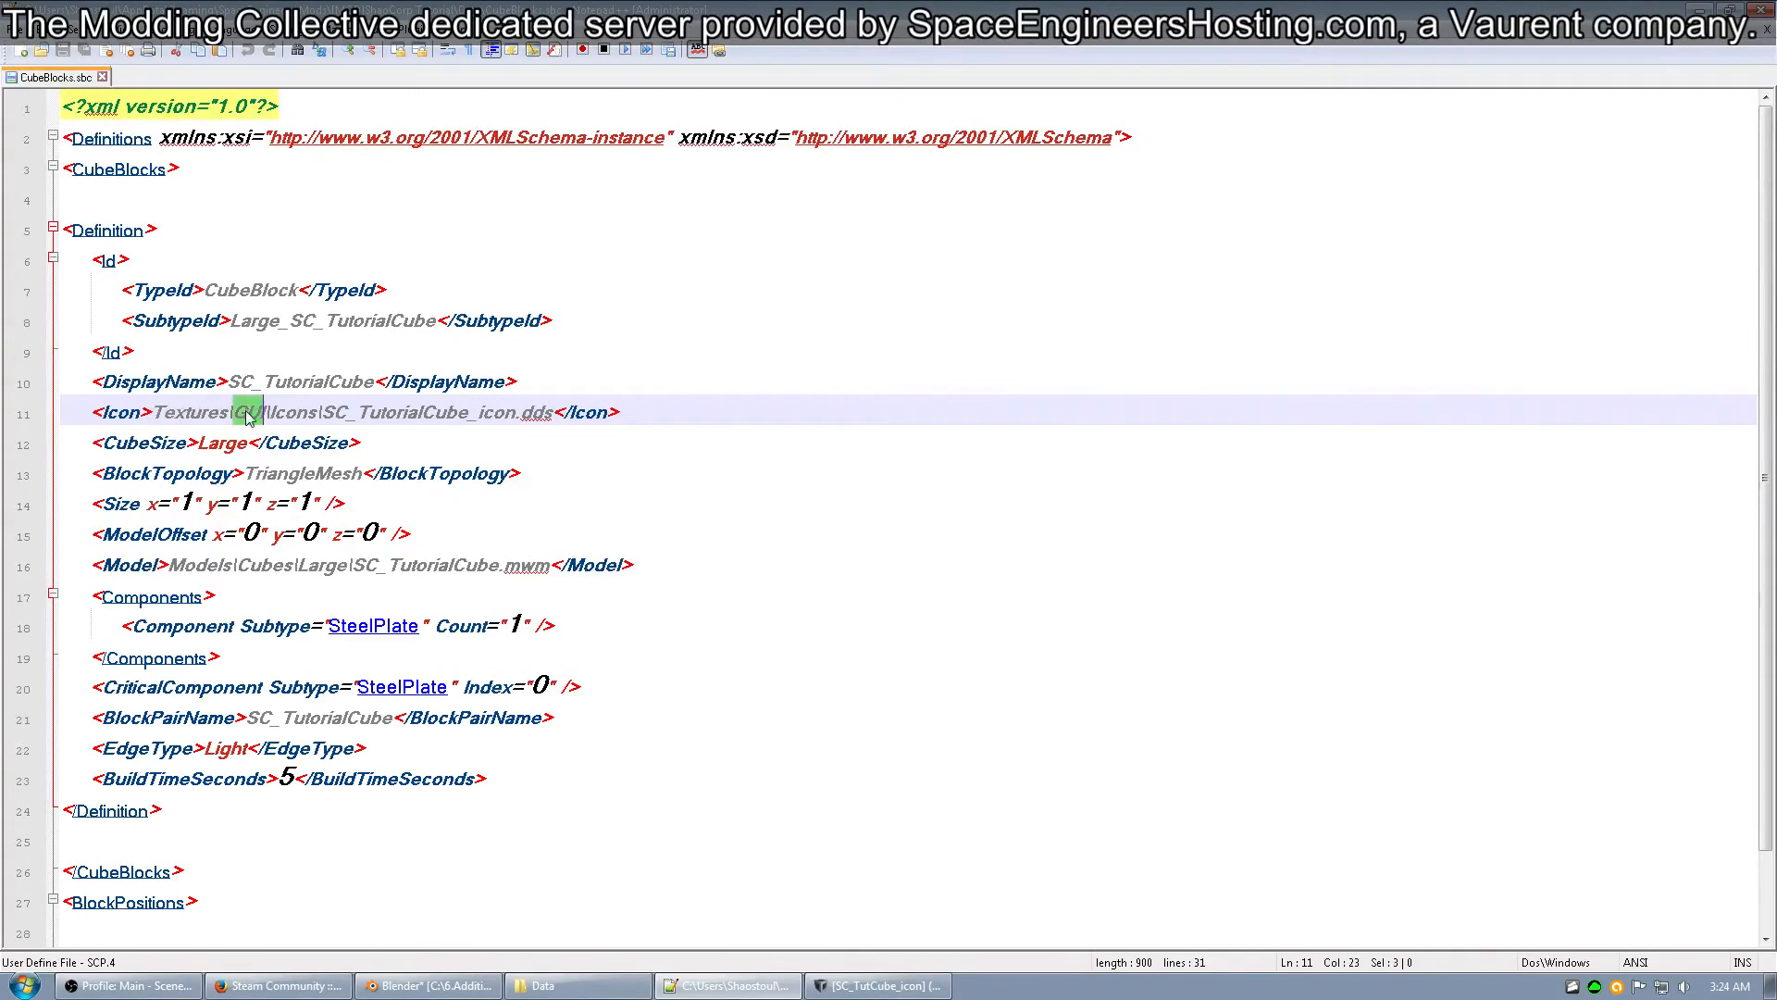
double_click(293, 415)
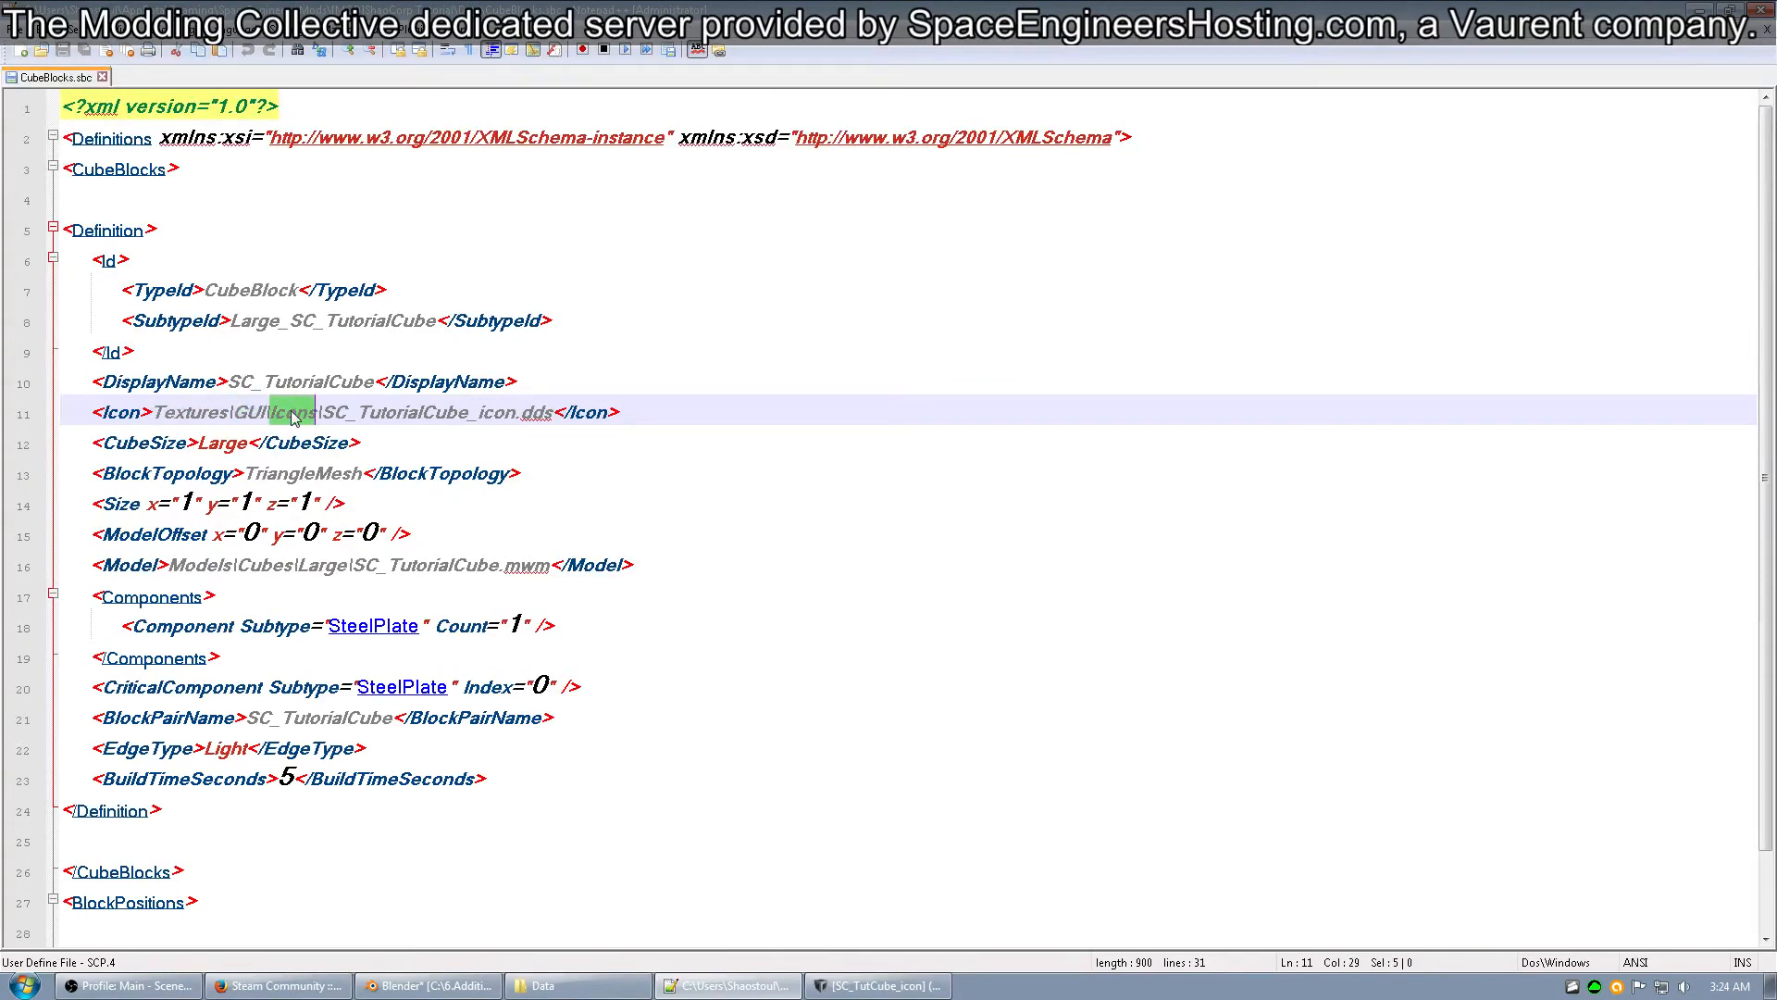
double_click(373, 413)
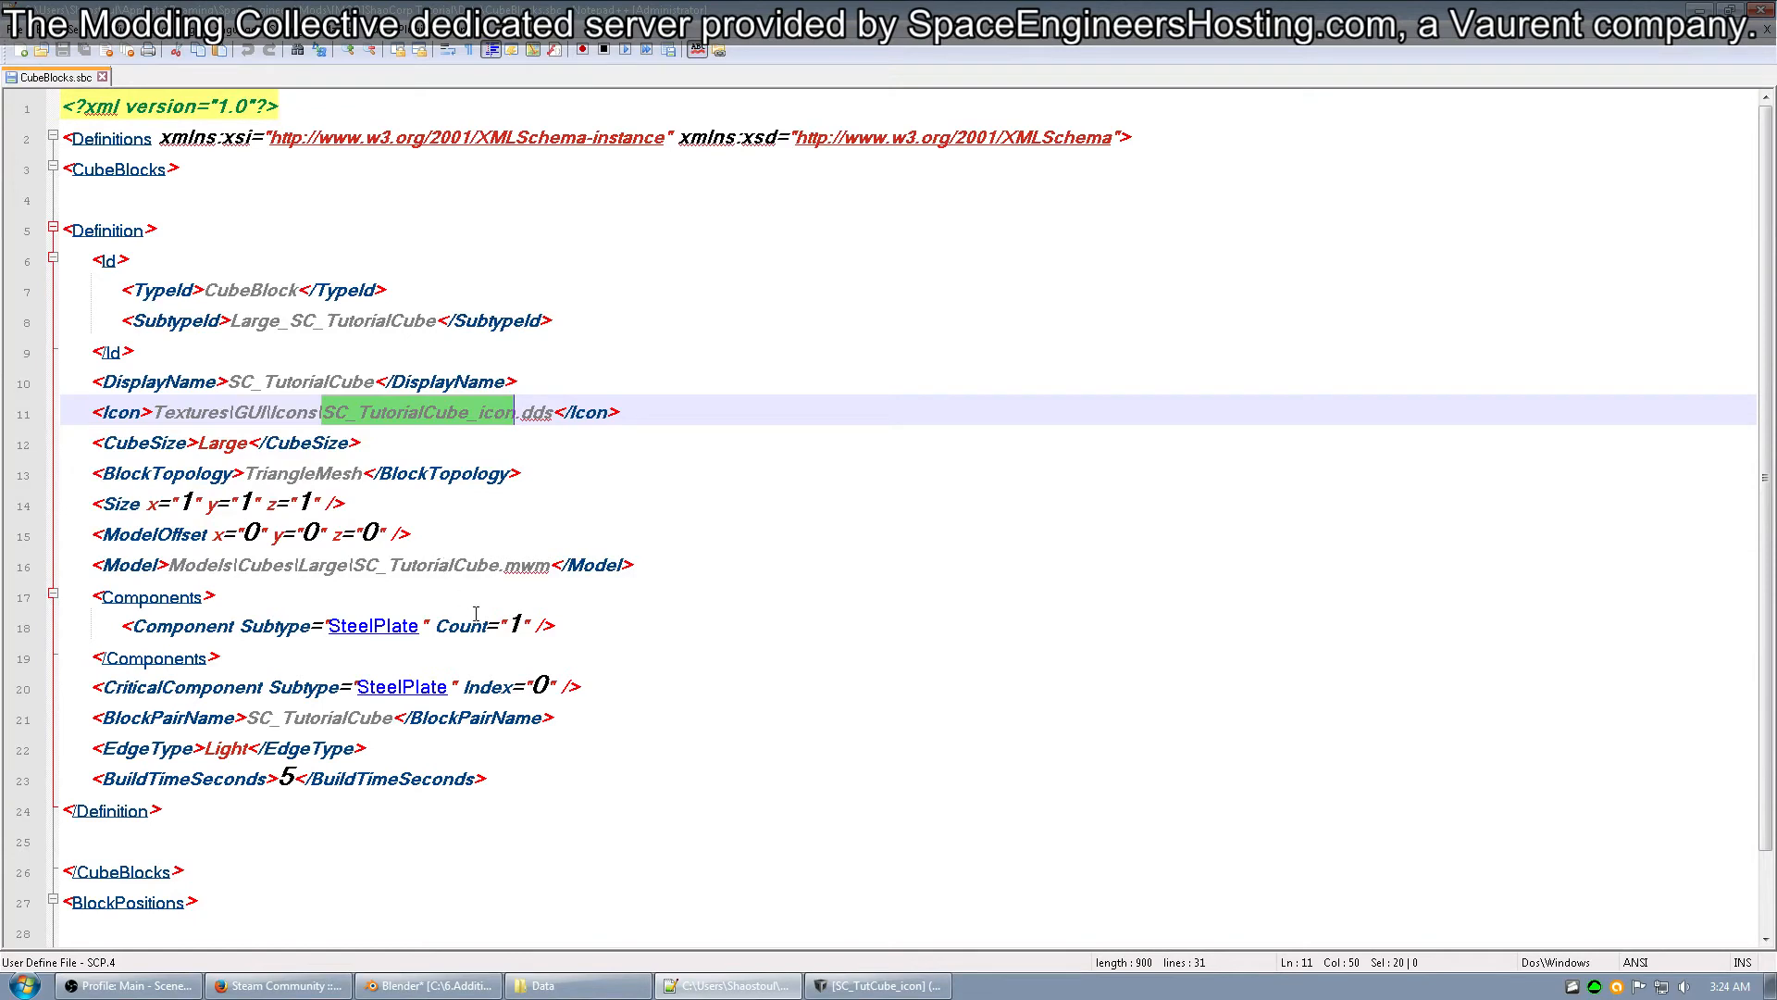
key(ctrl+v)
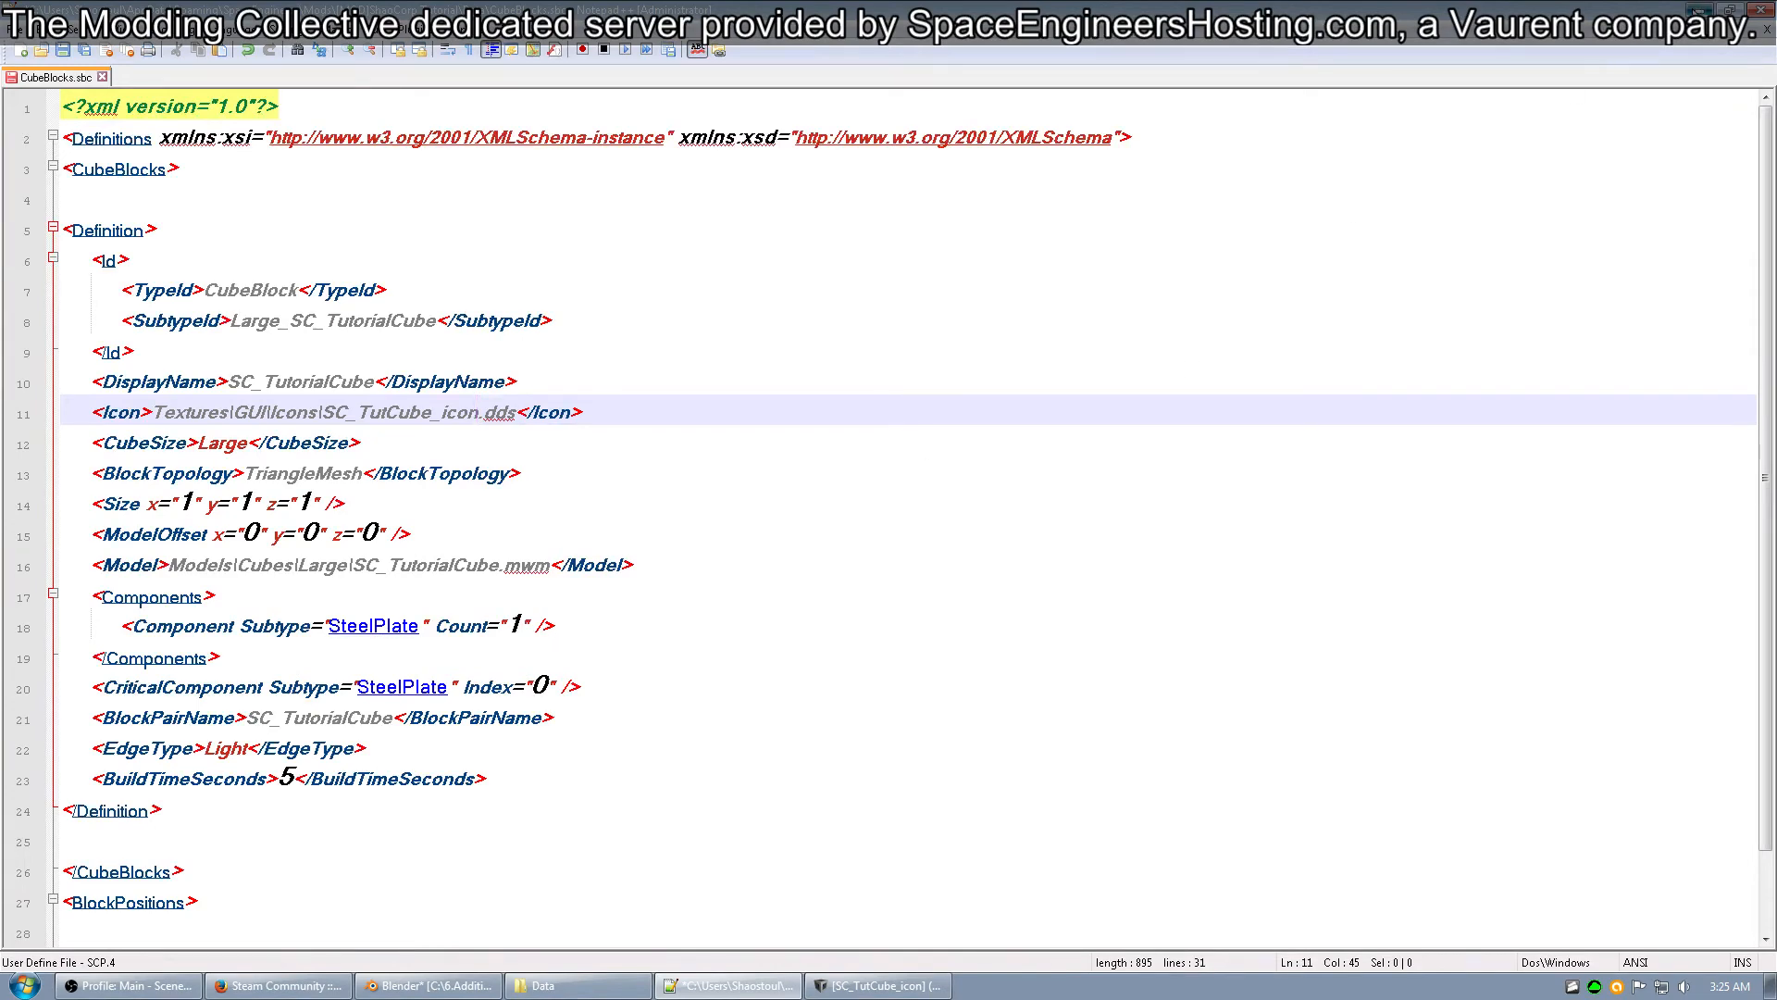
Minimize all the open windows to show the desktop.
click(1700, 9)
click(1700, 9)
click(1698, 10)
click(1696, 12)
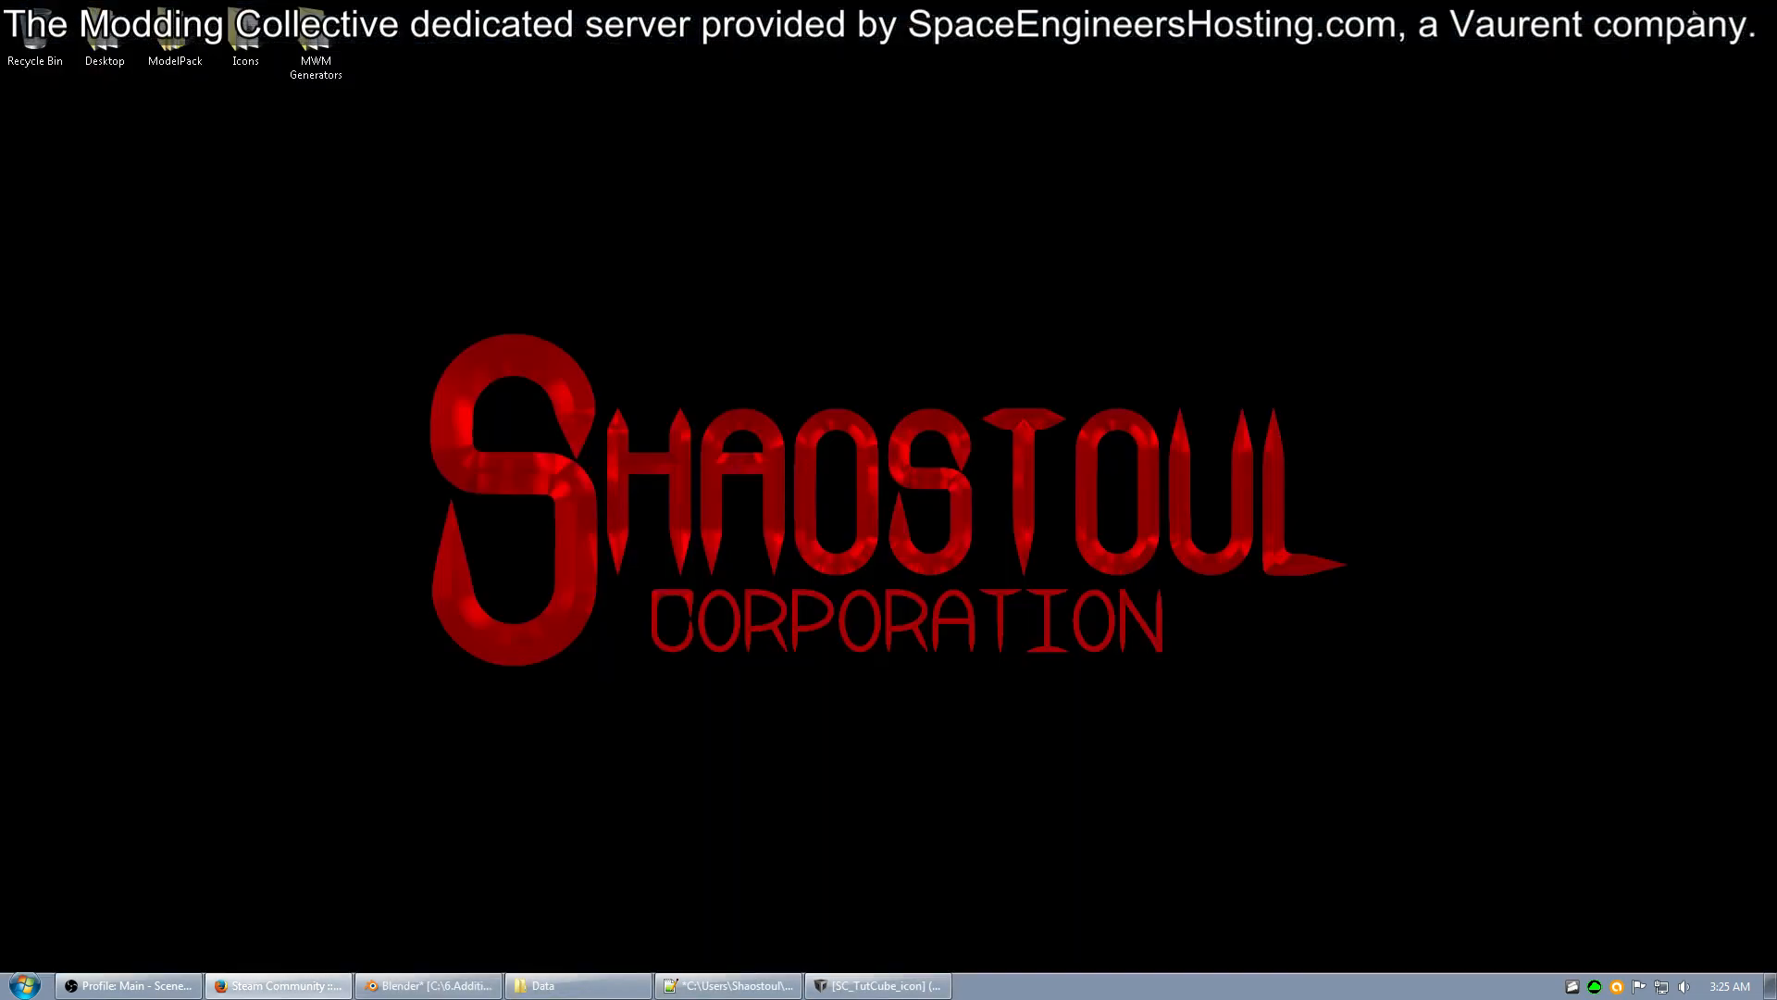